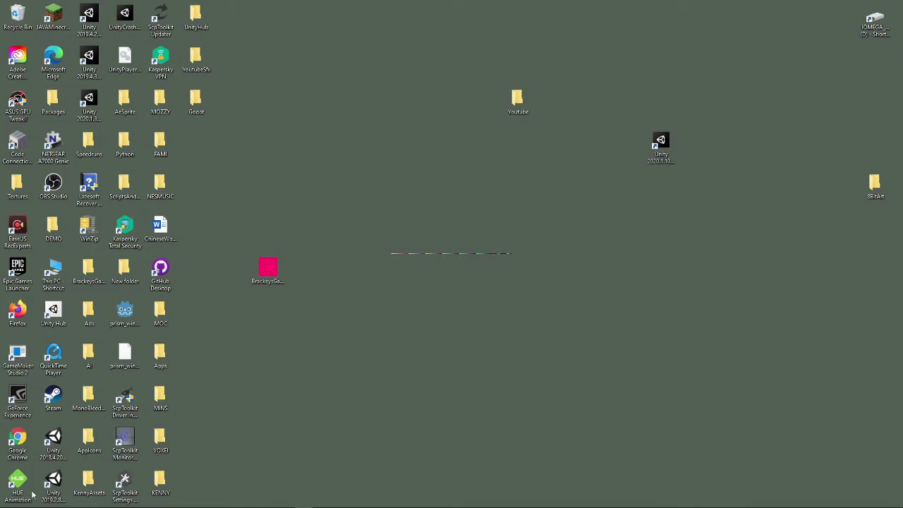
Create a new Unity project named GhoulShader from the Universal Render Pipeline template
double_click(89, 100)
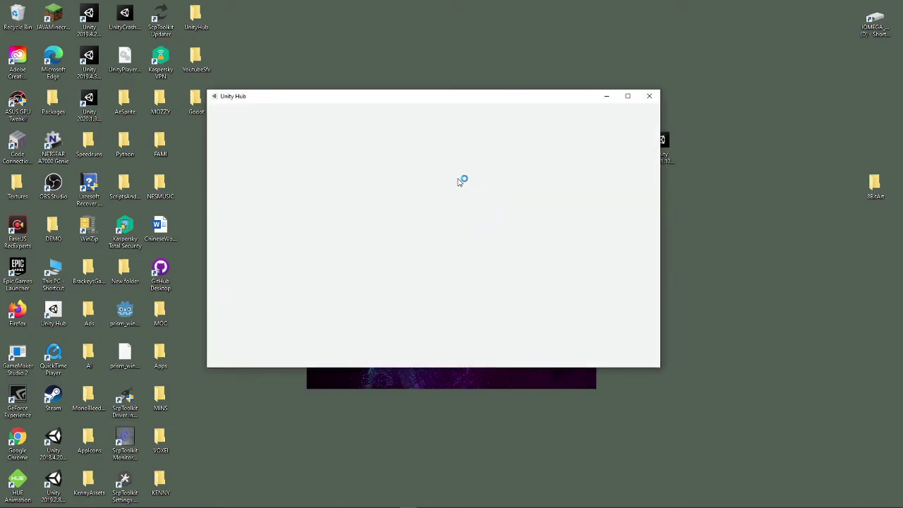
click(611, 156)
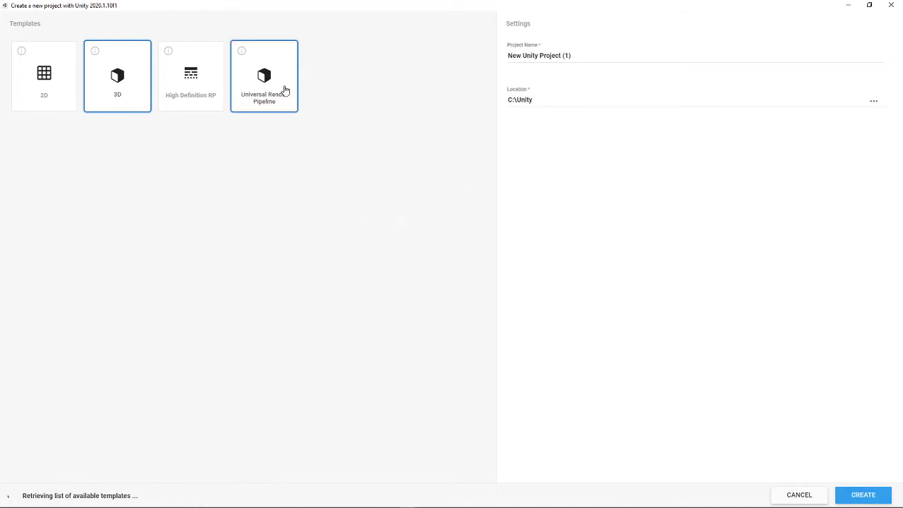
click(285, 88)
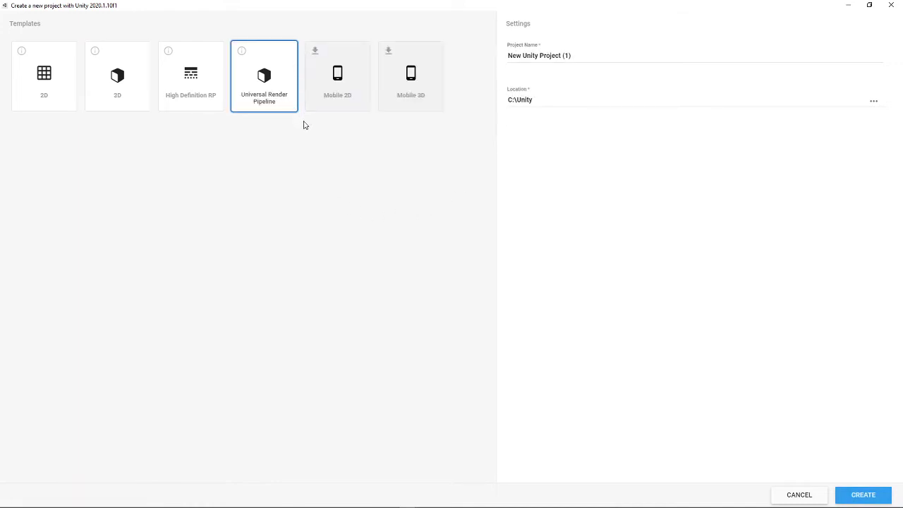
triple_click(605, 59)
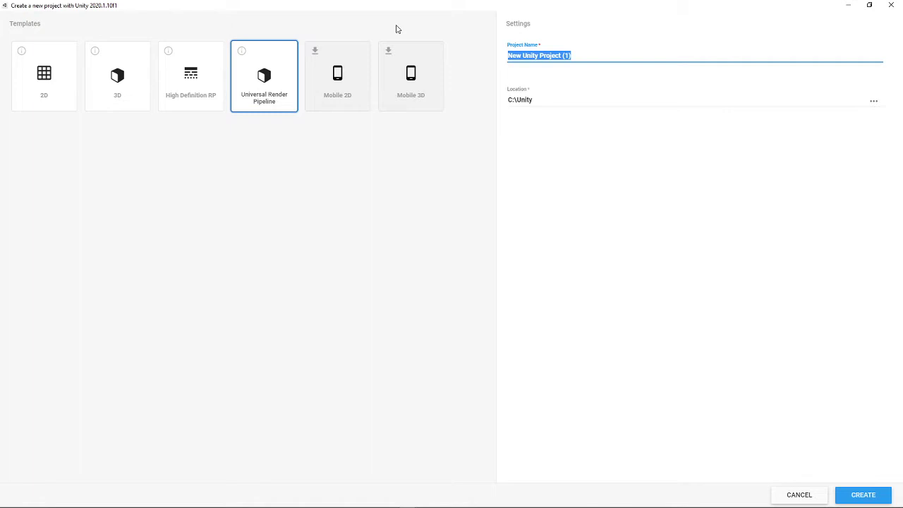
text(G)
key(BackSpace)
text(GhoulShader)
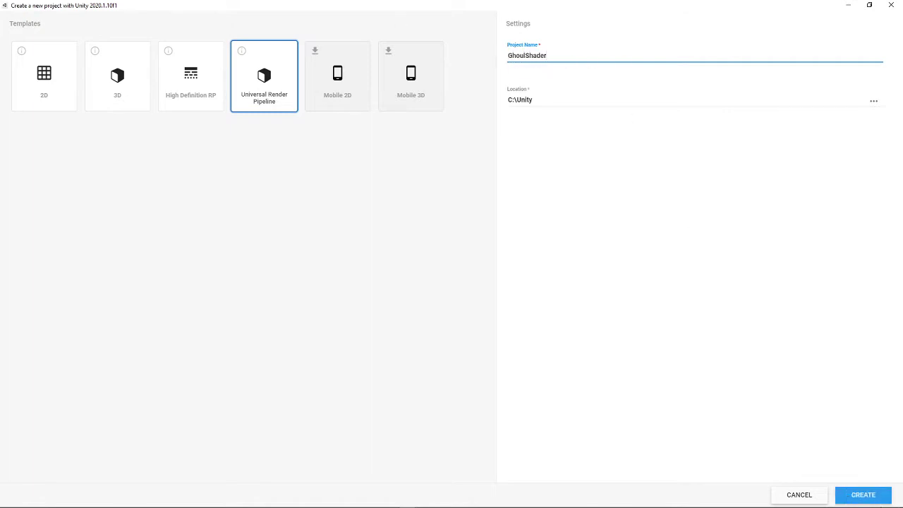
click(861, 493)
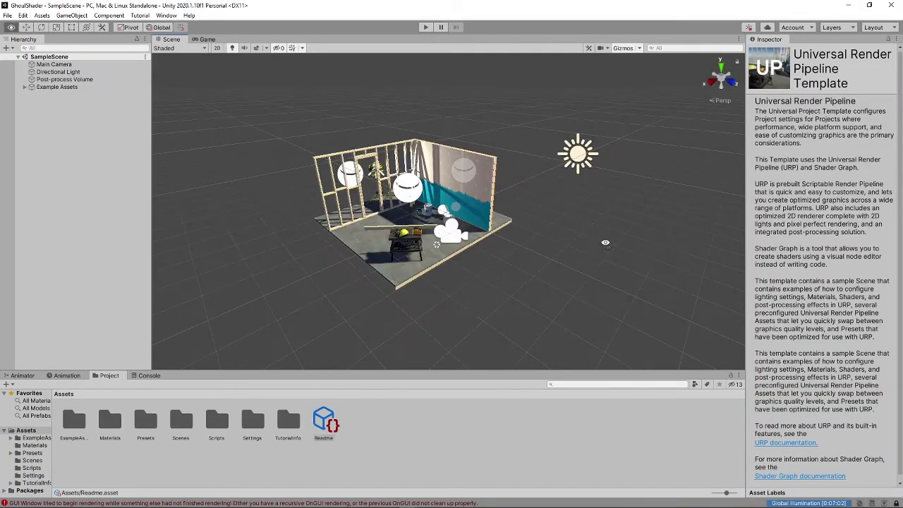
Close the Unity Editor Update Check window behind the editor and clear the console messages
scroll(537, 237, up, 3)
right_drag(526, 226, 485, 186)
scroll(458, 174, down, 3)
click(146, 375)
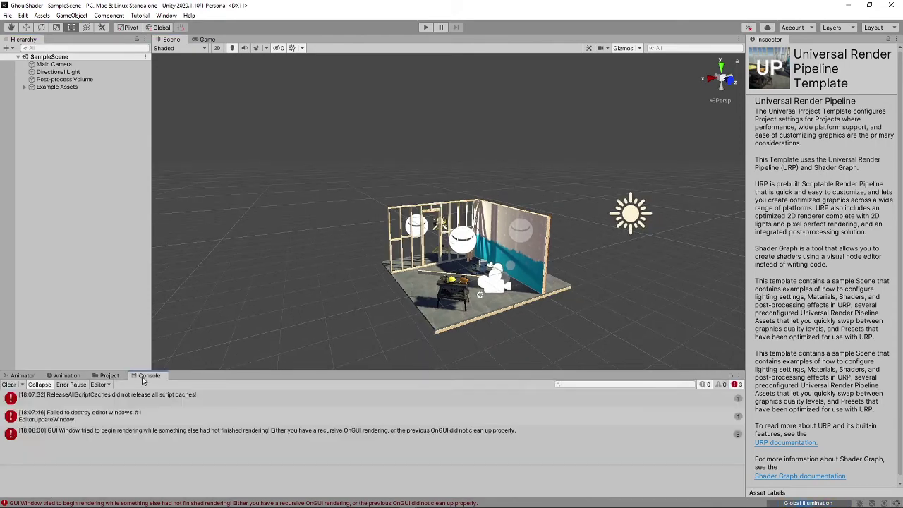
drag(380, 5, 350, 428)
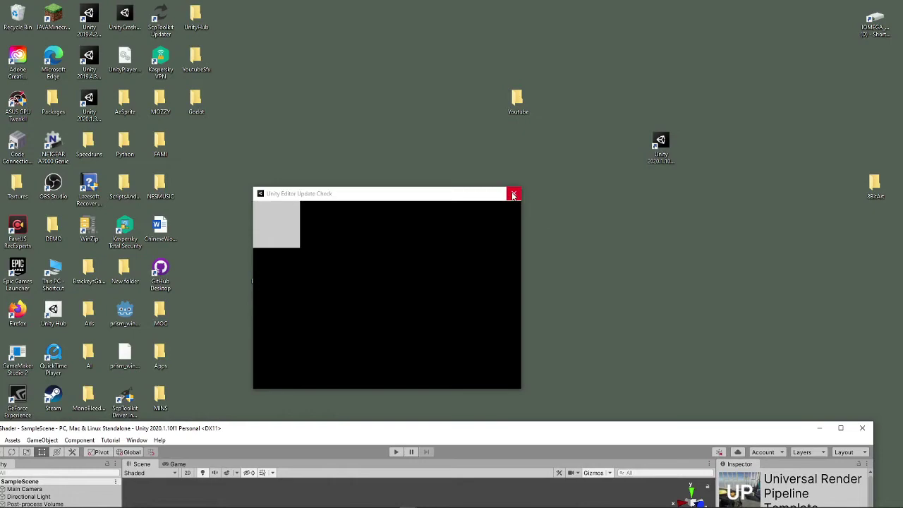
click(513, 195)
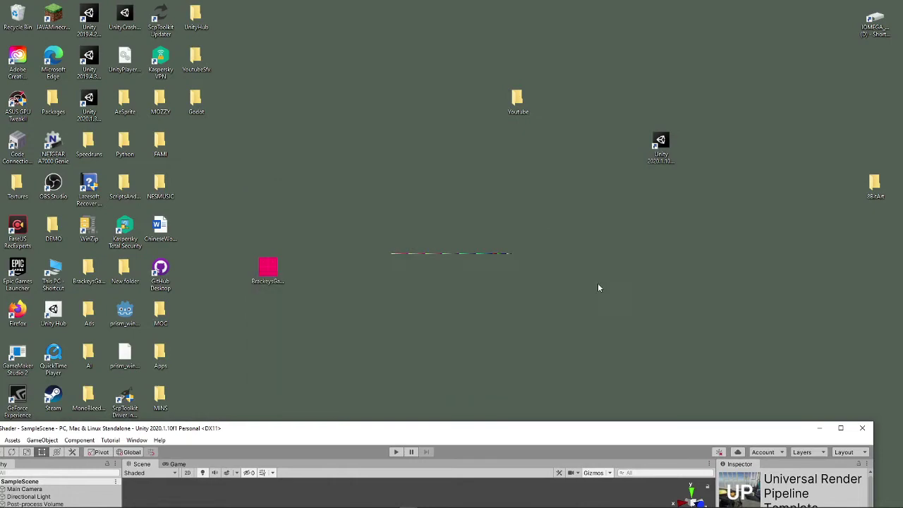
click(838, 429)
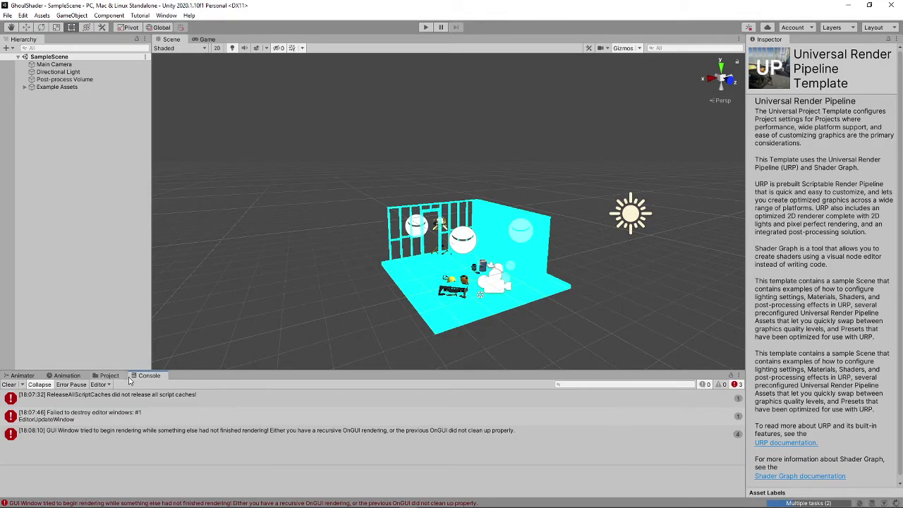
click(10, 385)
Delete the ExampleAssets and Presets folders from the project's assets
click(109, 375)
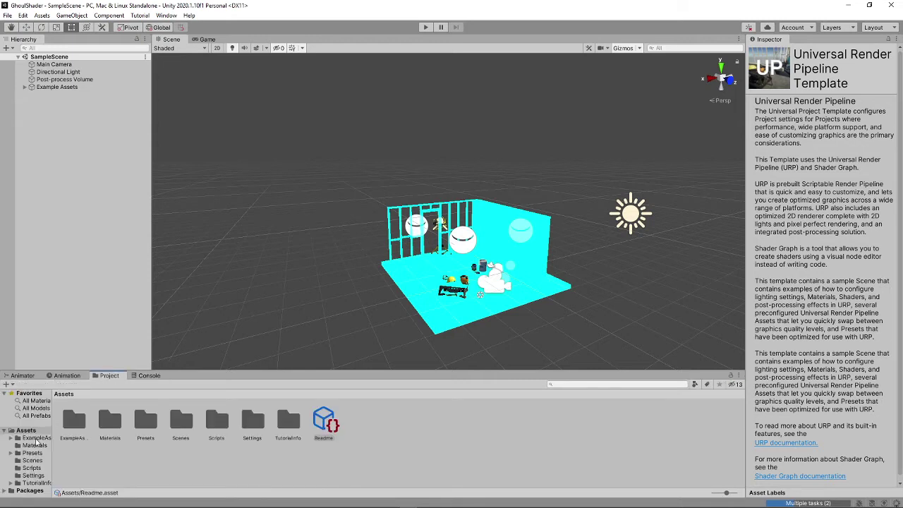
click(36, 438)
key(Delete)
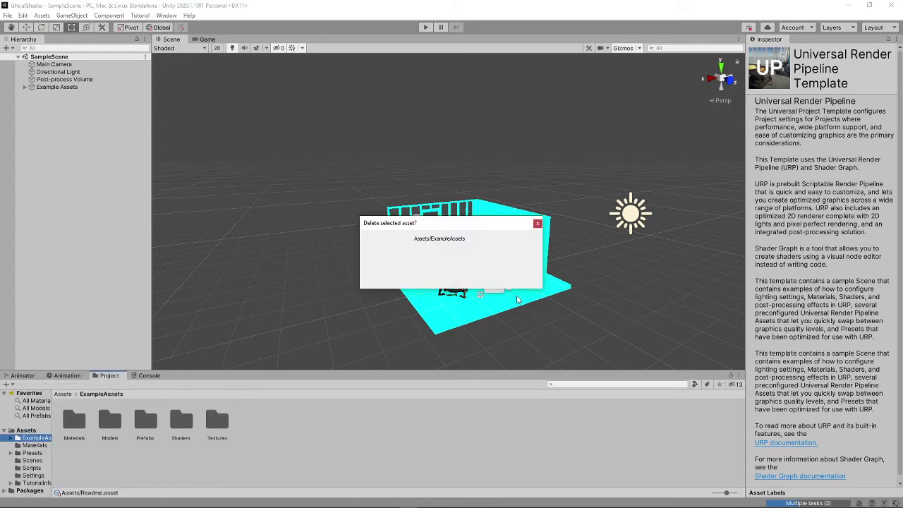
key(Return)
click(40, 438)
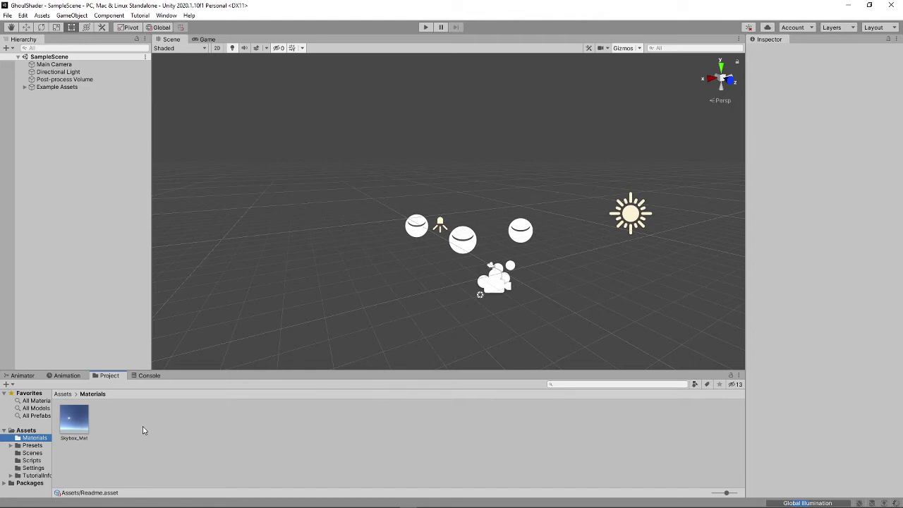
click(33, 446)
key(Delete)
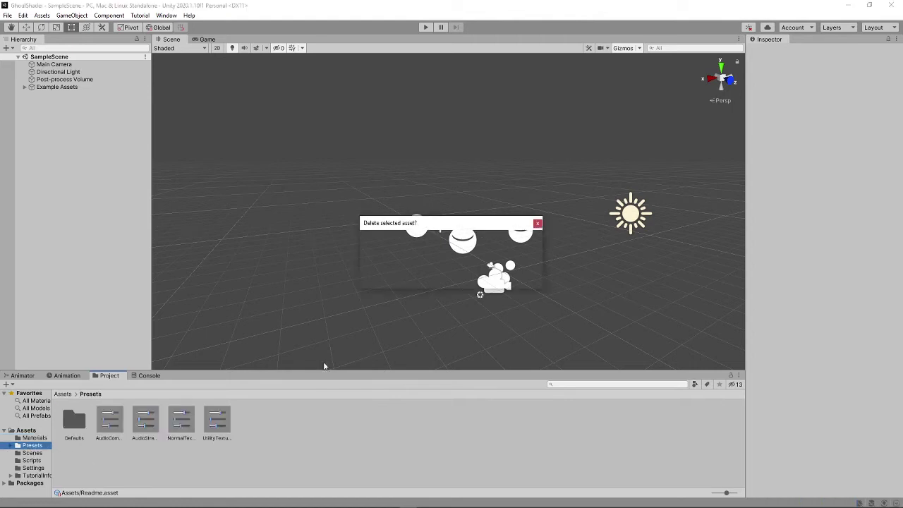
click(474, 278)
Create a scene named Ghost in the Scenes folder and open it
click(42, 446)
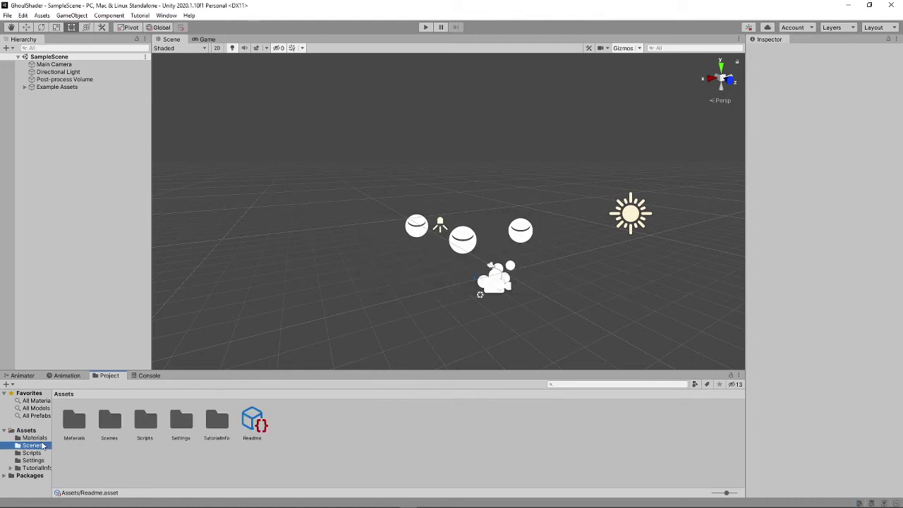
right_click(188, 452)
mouse_move(244, 205)
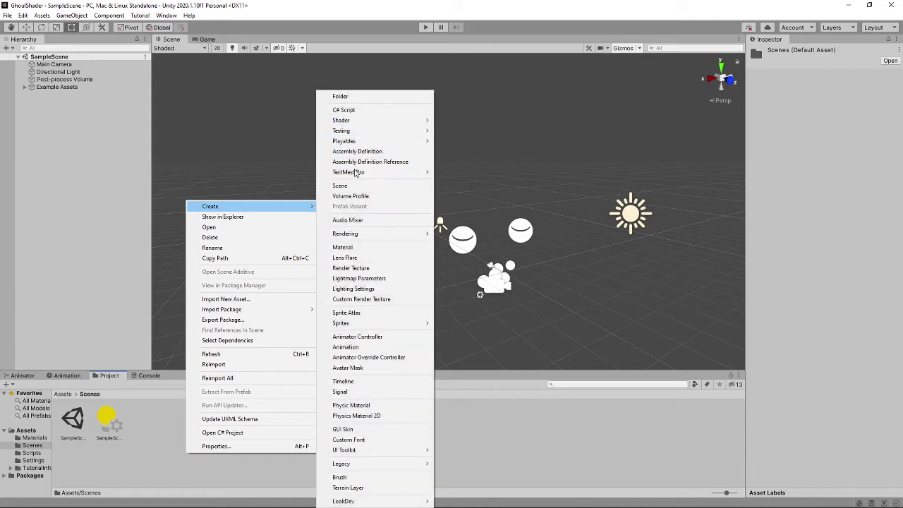
click(339, 185)
key(BackSpace)
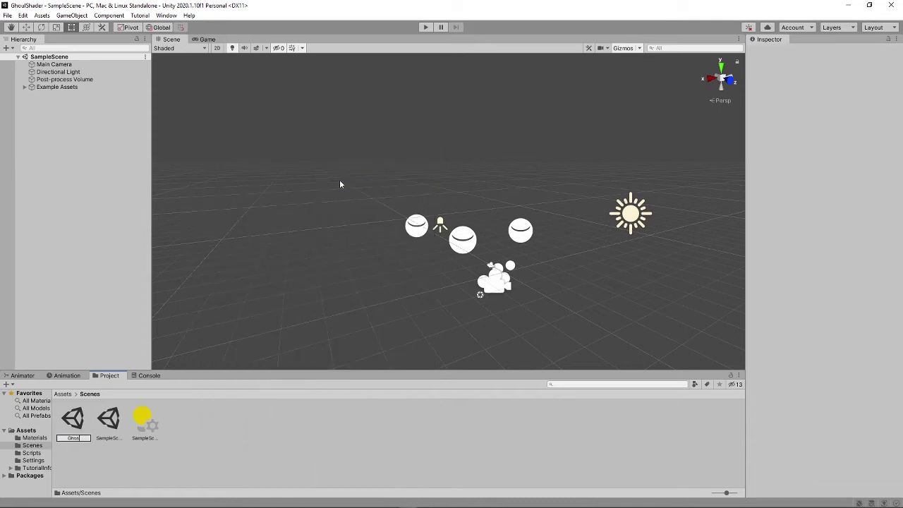
key(Return)
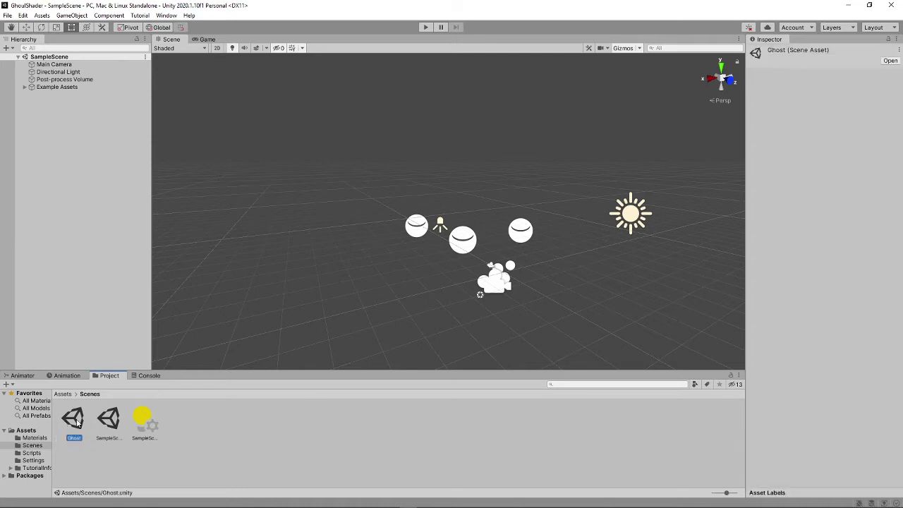
double_click(74, 418)
Add a 3D sphere to the Ghost scene
right_click(93, 114)
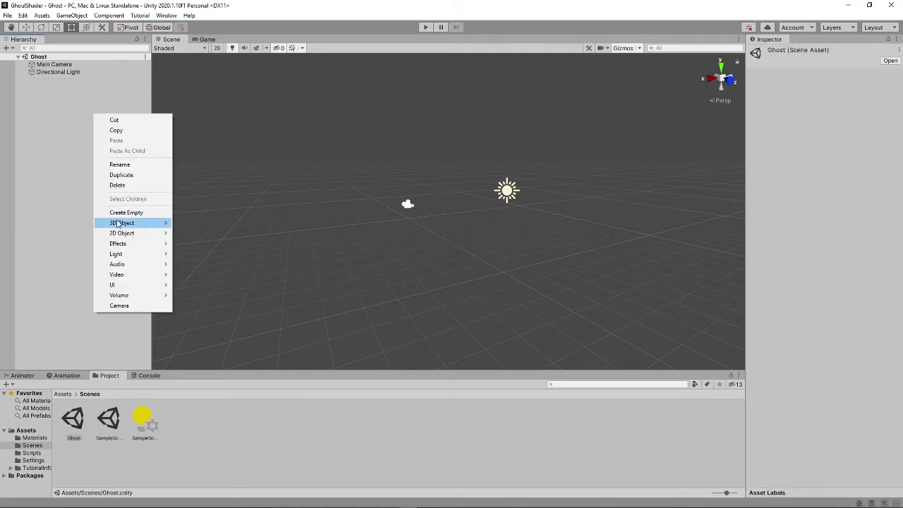
mouse_move(121, 222)
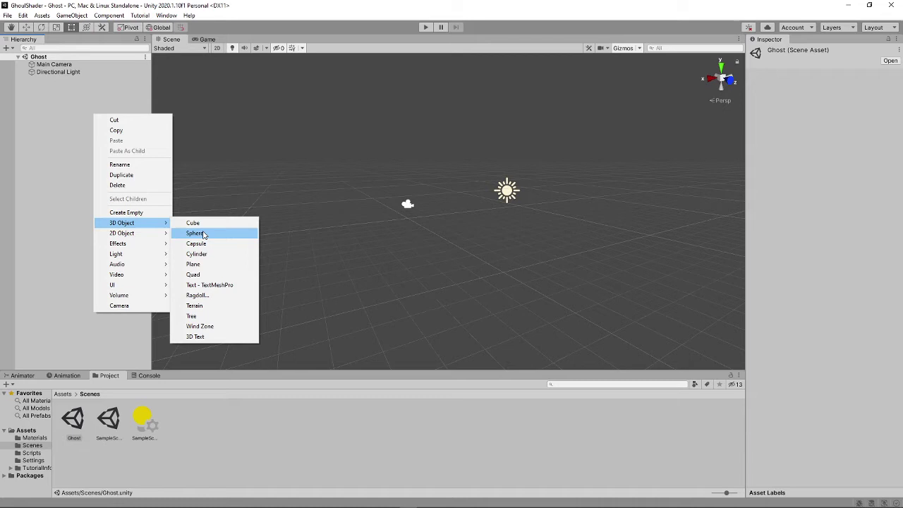
click(194, 233)
Position the sphere in the game view at X 0.41, Y 0.74, Z -0.87
click(206, 39)
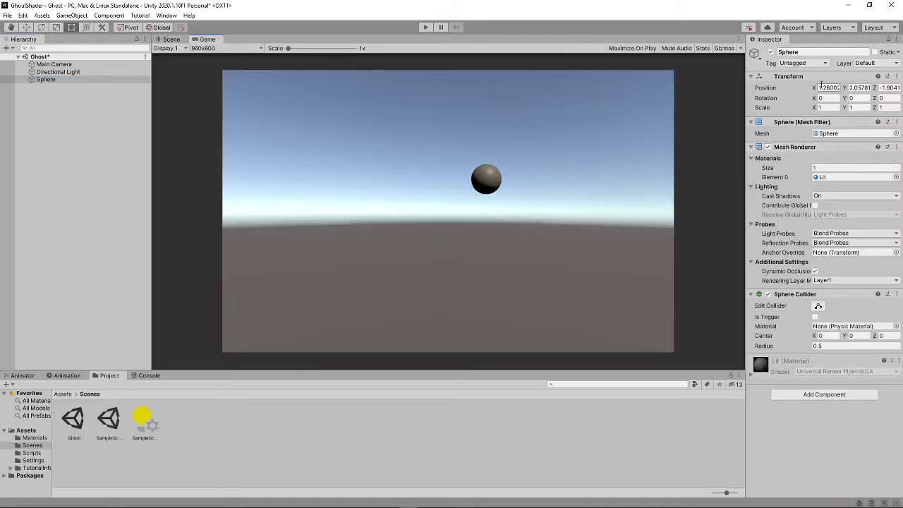
drag(813, 89, 799, 94)
click(890, 88)
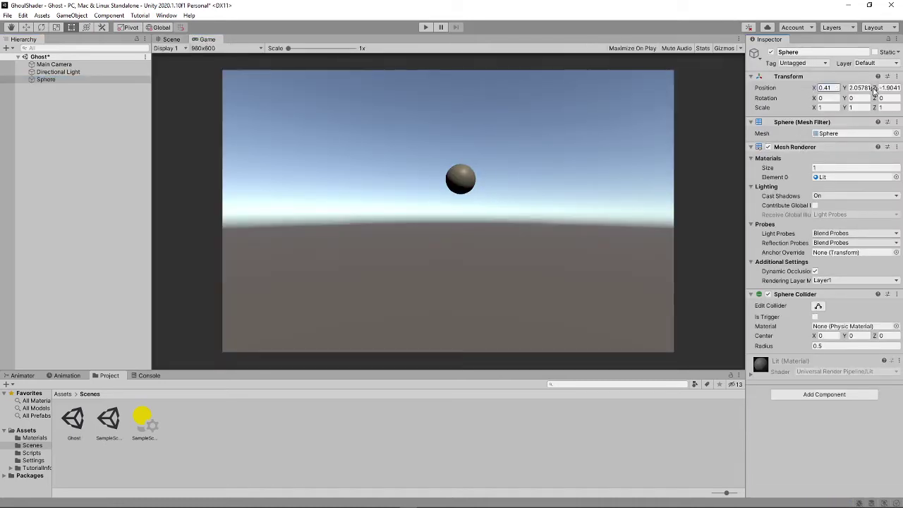
text(-0.87)
click(858, 87)
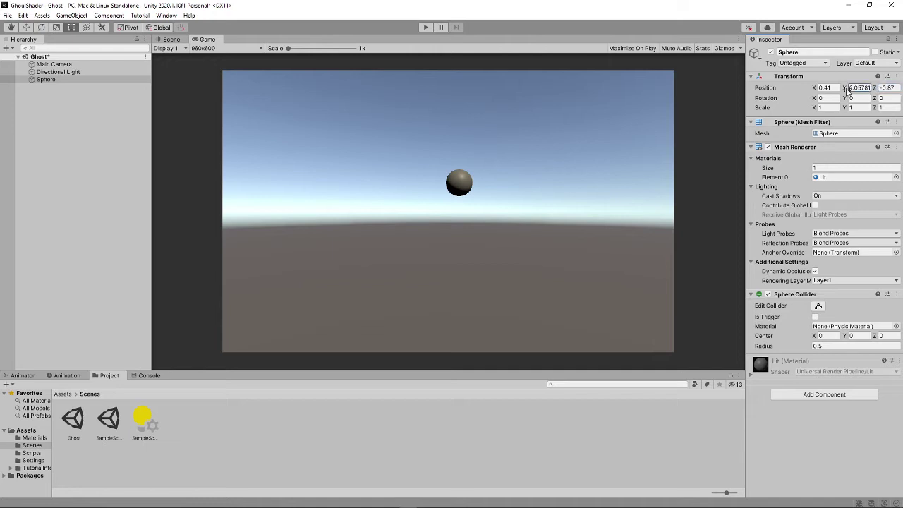
text(0.74)
Set the anti-aliasing (MSAA) of the UniversalRP-HighQuality settings asset to 8x
click(45, 461)
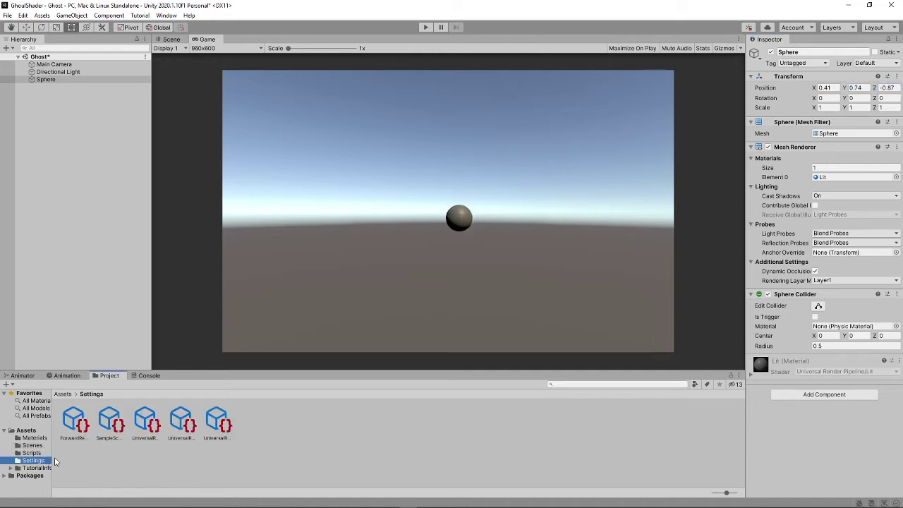
click(80, 421)
click(113, 422)
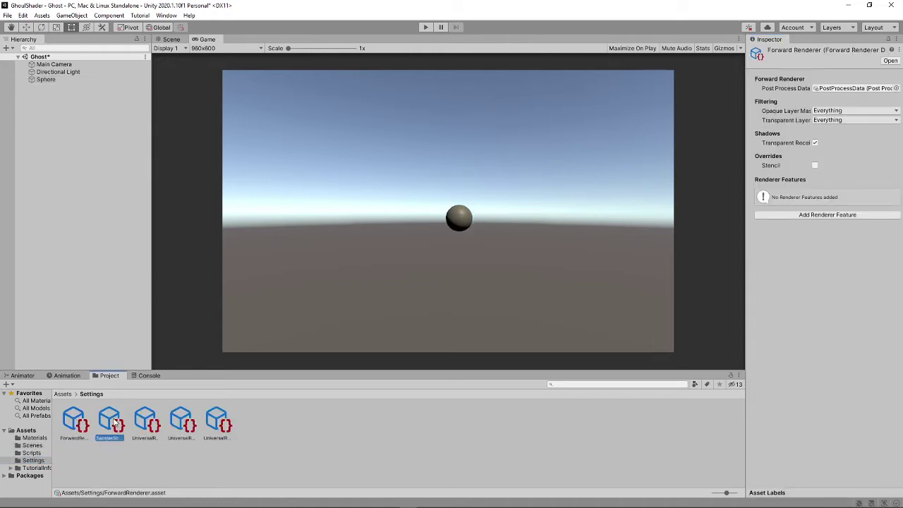
click(150, 423)
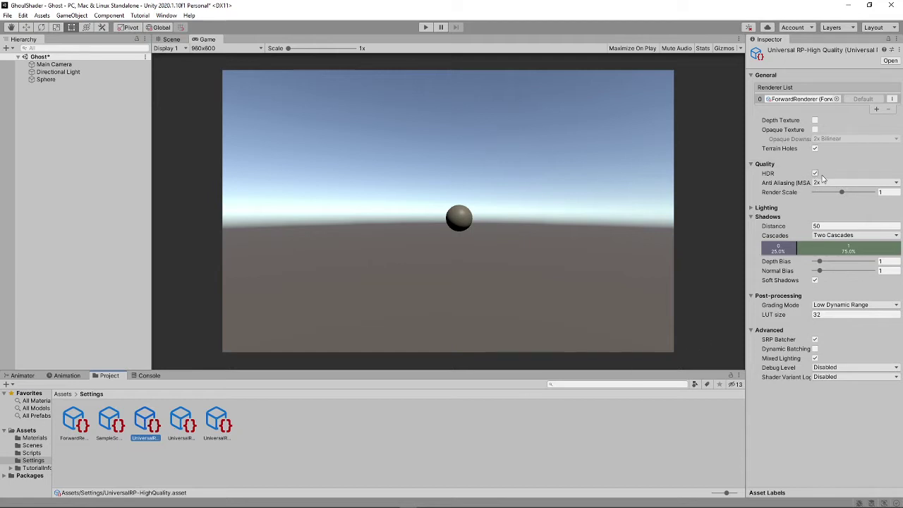
click(853, 183)
click(824, 226)
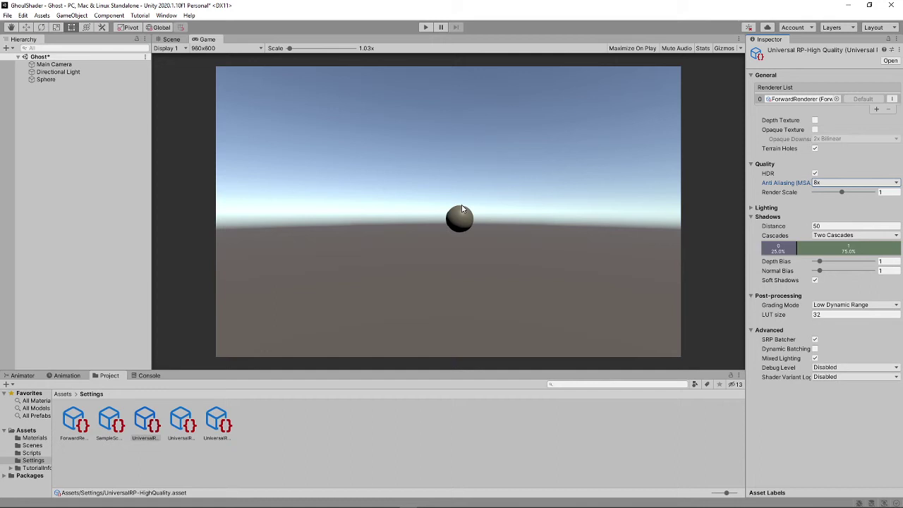
click(181, 39)
drag(208, 39, 214, 103)
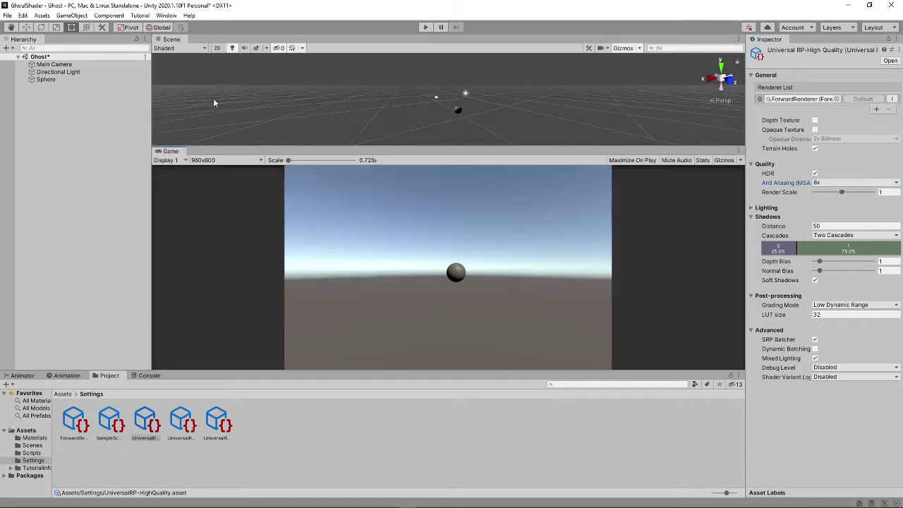
drag(175, 152, 220, 43)
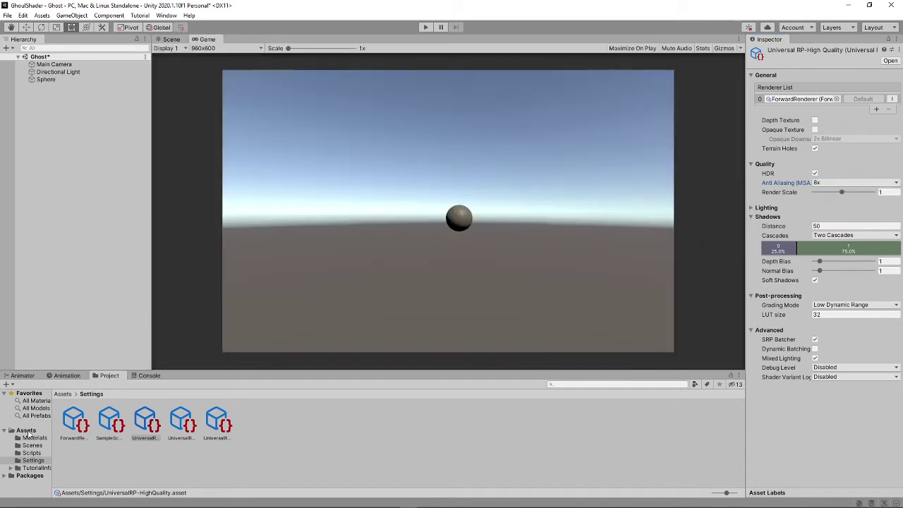
Create a folder named Shaders in the project's root Assets folder
click(27, 430)
right_click(256, 454)
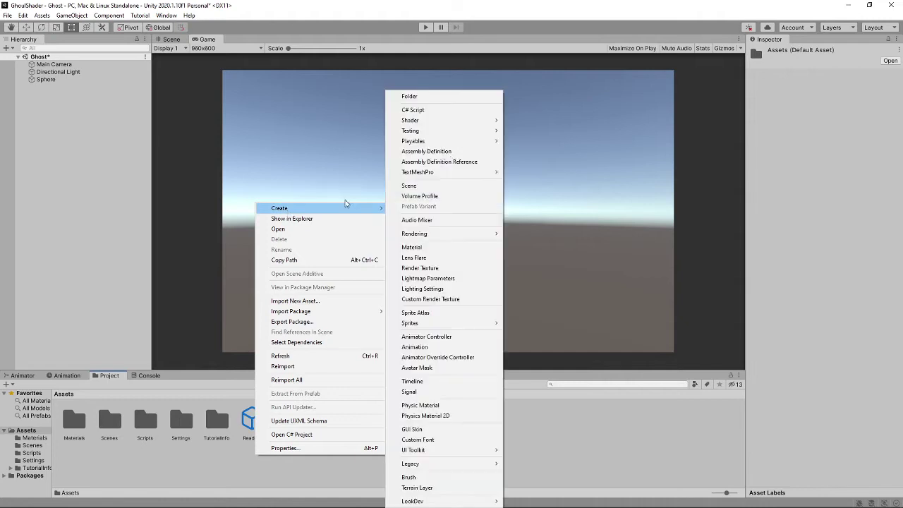
mouse_move(345, 206)
click(437, 104)
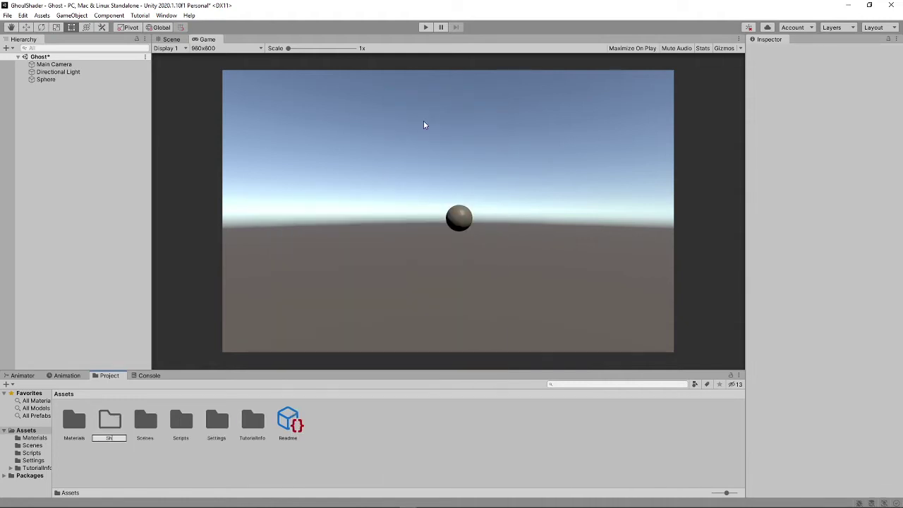
key(Return)
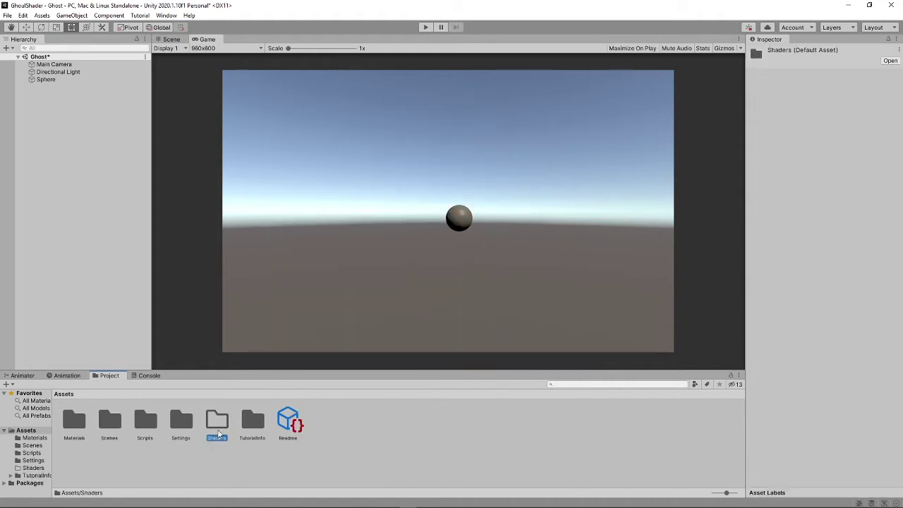
Create an Unlit Graph shader with the default name inside the Shaders folder
double_click(217, 427)
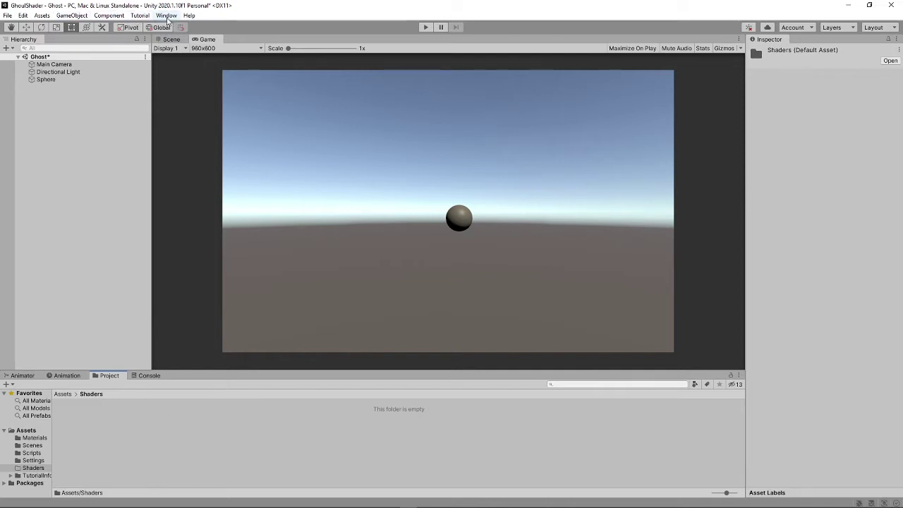
right_click(186, 450)
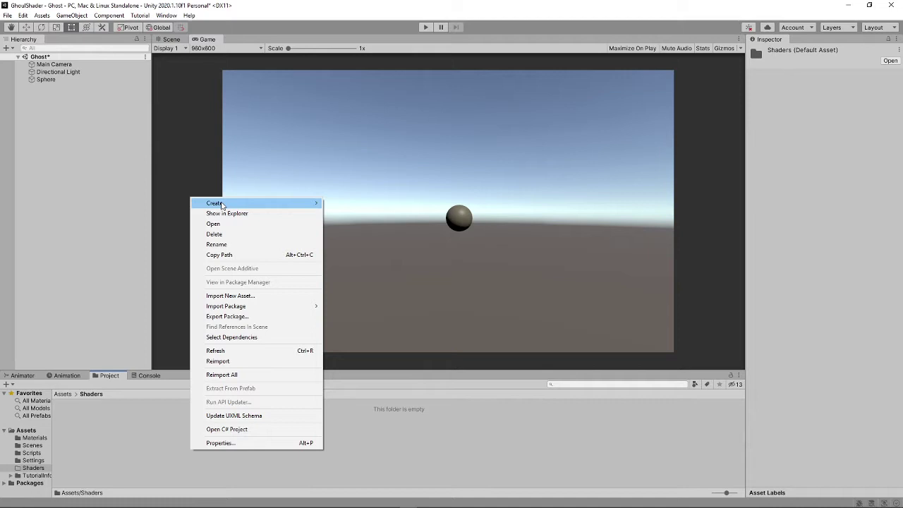
mouse_move(221, 204)
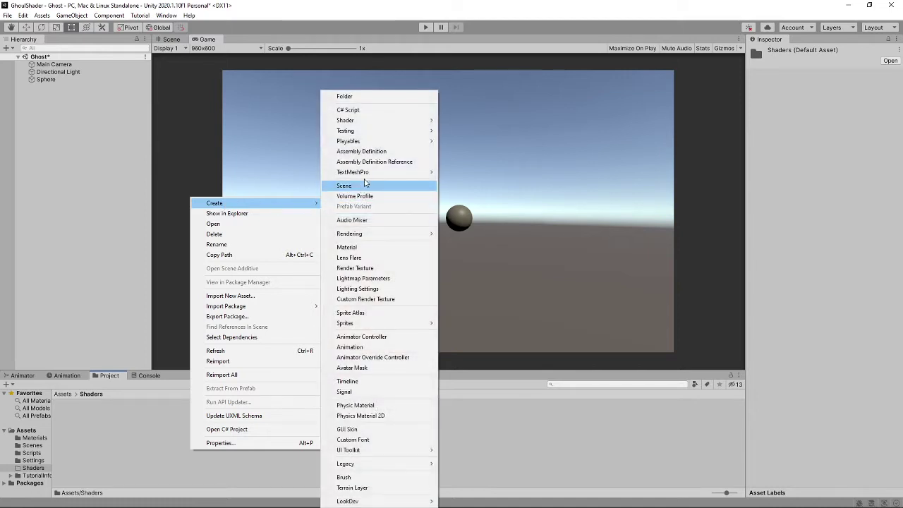
mouse_move(344, 122)
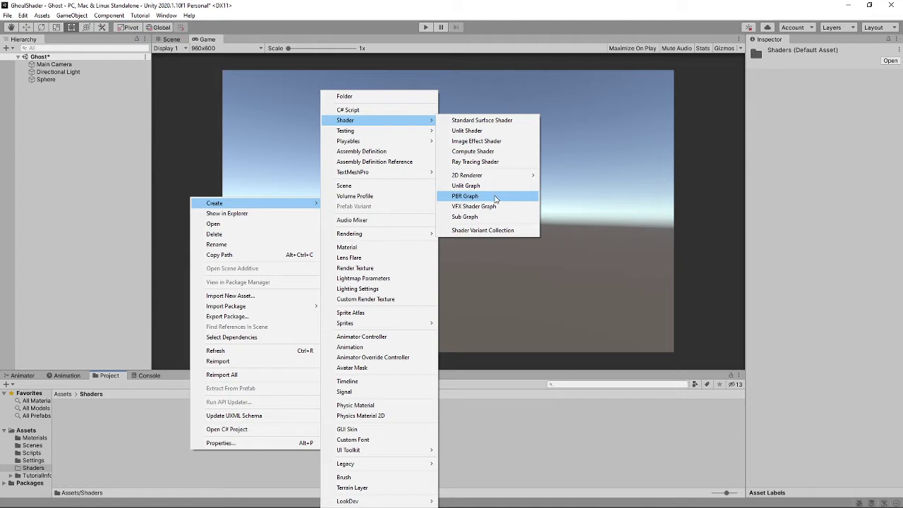
click(466, 185)
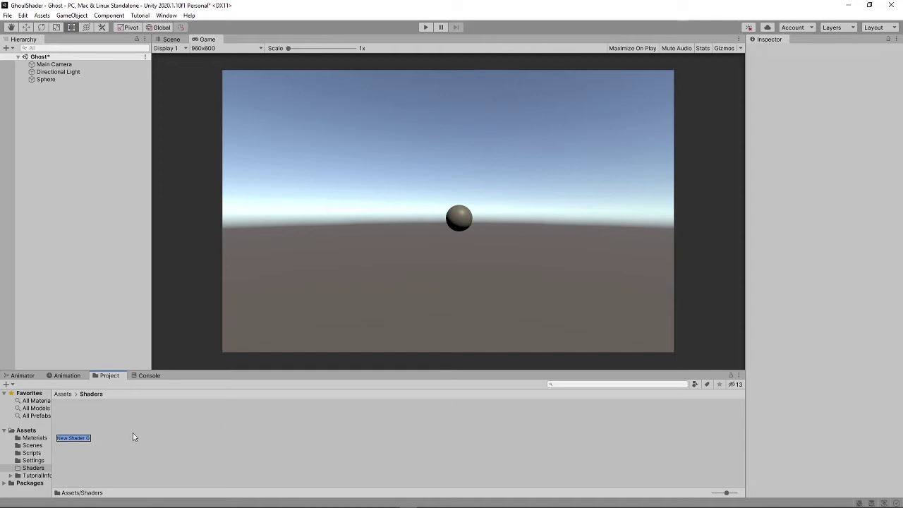
key(Return)
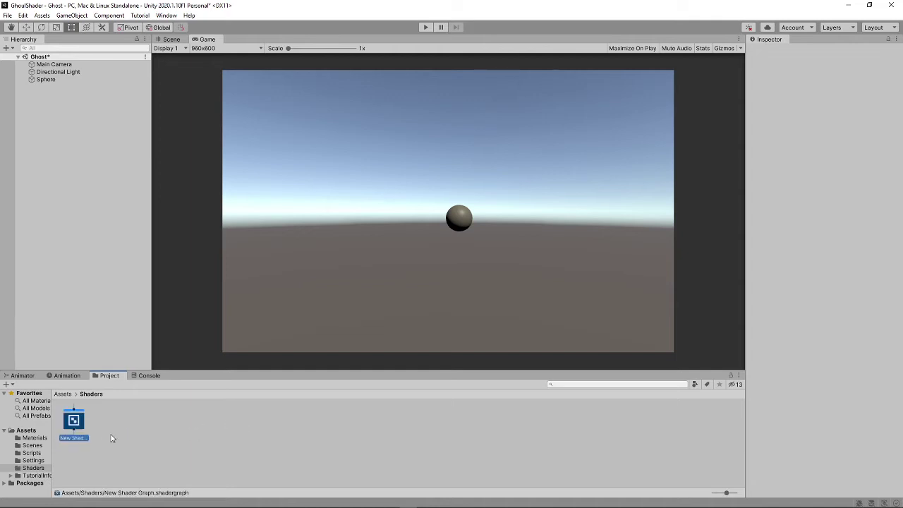
Open the new shader graph for editing and reposition its Unlit Master node and blackboard
right_click(72, 421)
click(270, 485)
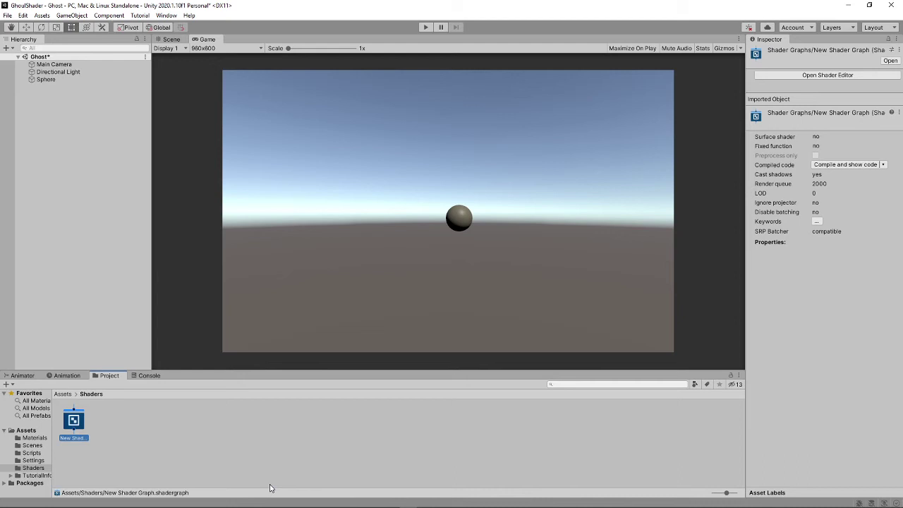
double_click(76, 427)
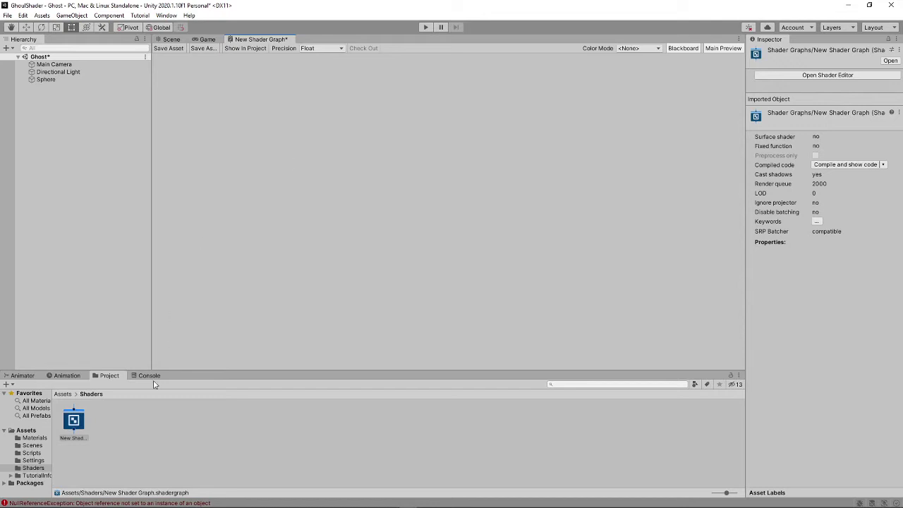
click(74, 421)
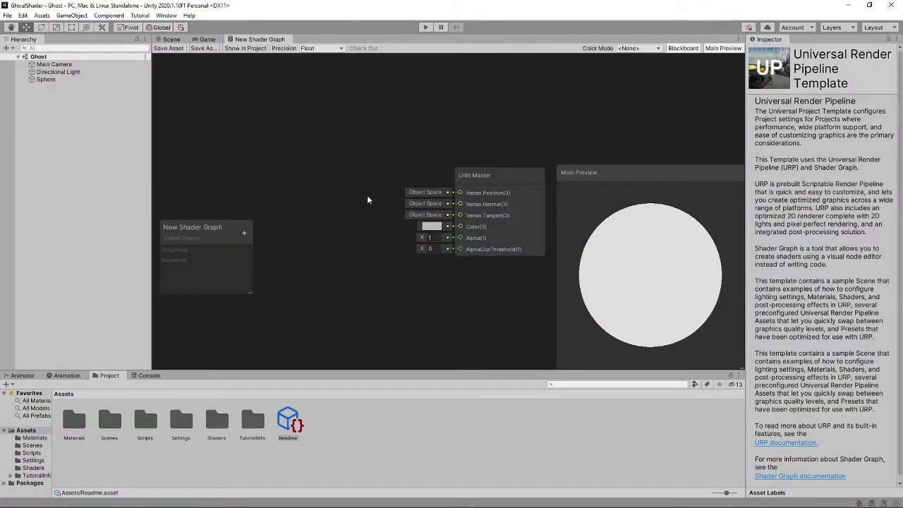
drag(466, 149, 449, 163)
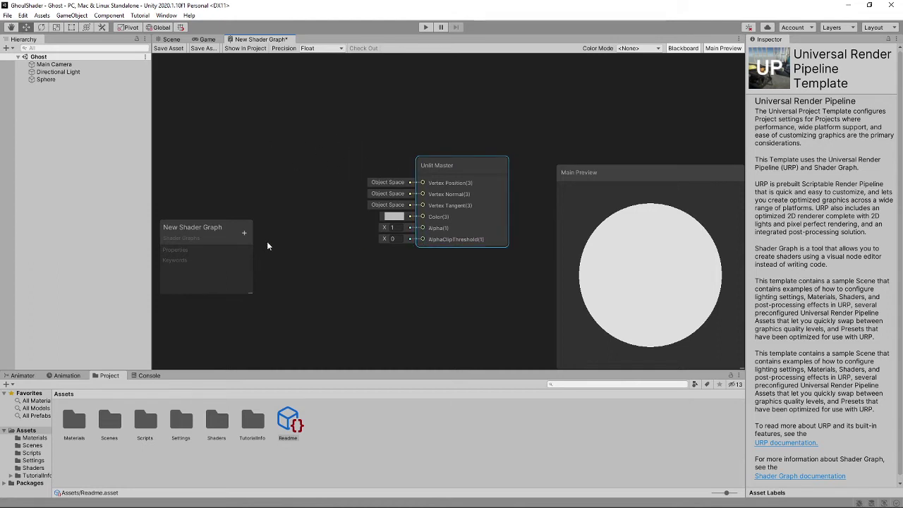
drag(215, 232, 219, 151)
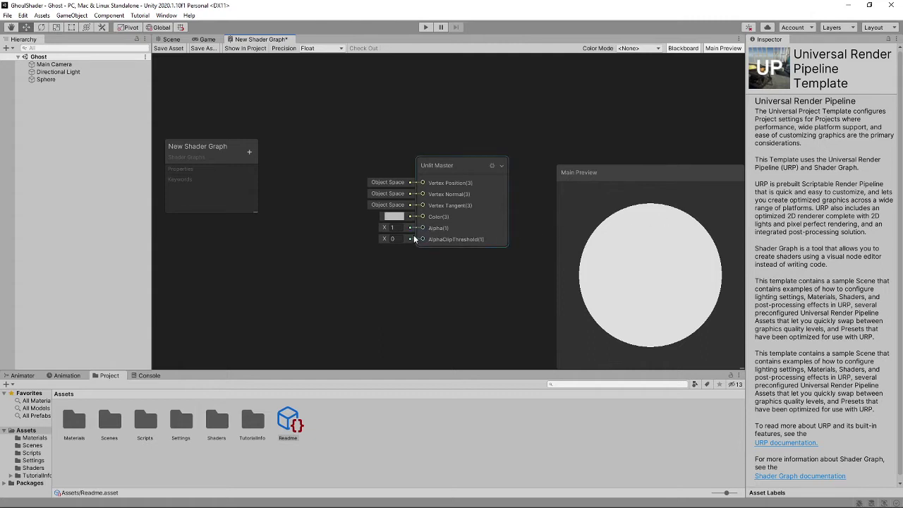
Set the Unlit Master node's Surface to Transparent and move the node next to the main preview
click(492, 167)
drag(473, 173, 354, 192)
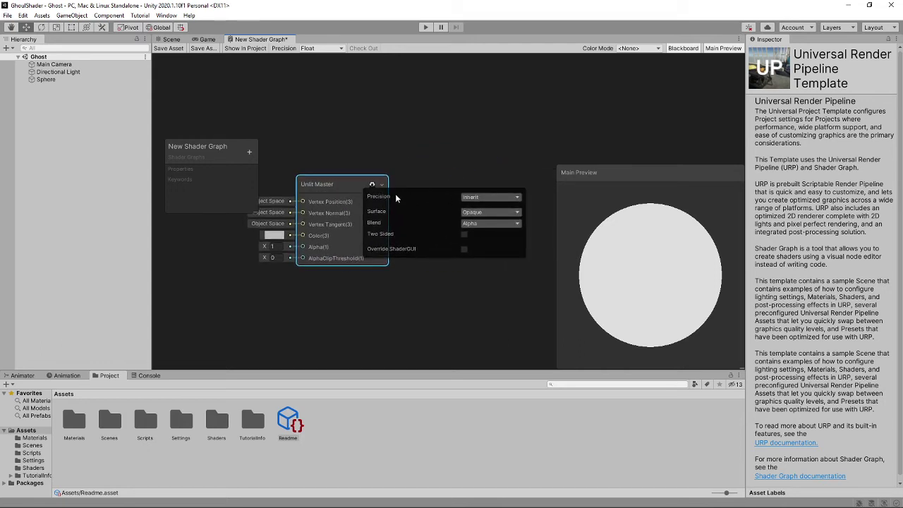
click(476, 212)
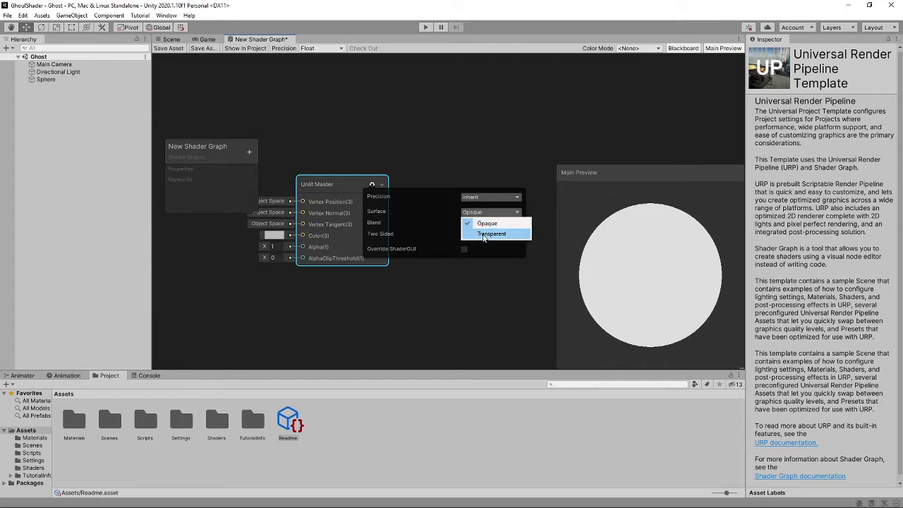
click(486, 234)
click(372, 185)
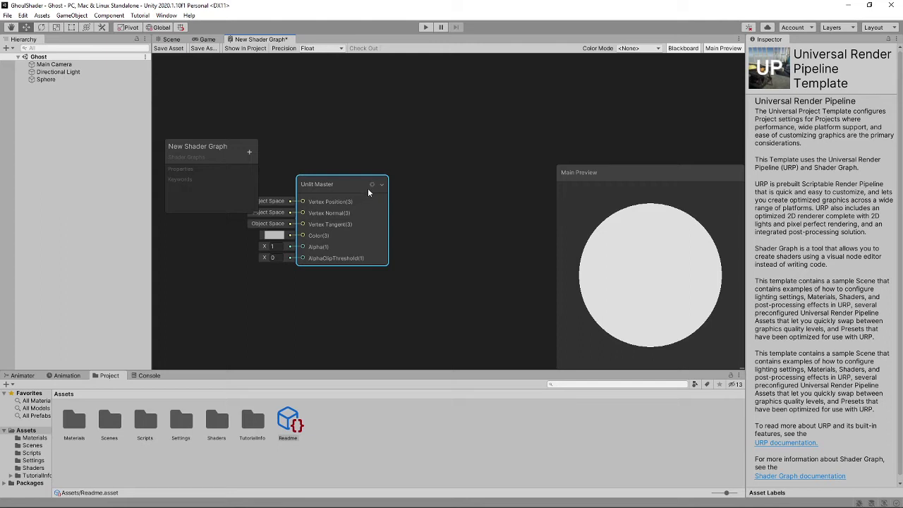
click(371, 185)
click(372, 185)
drag(349, 190, 523, 148)
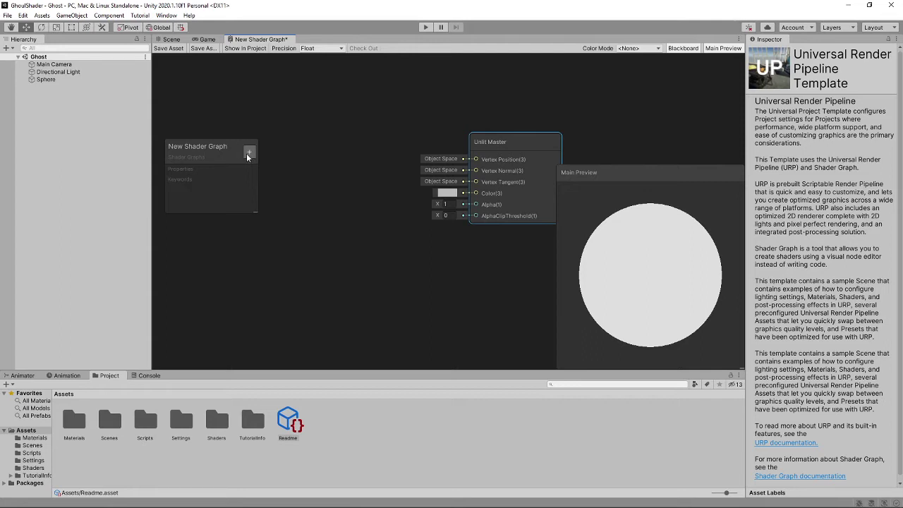
Add a Position node between the blackboard and the Unlit Master and set its Space to Object
click(287, 168)
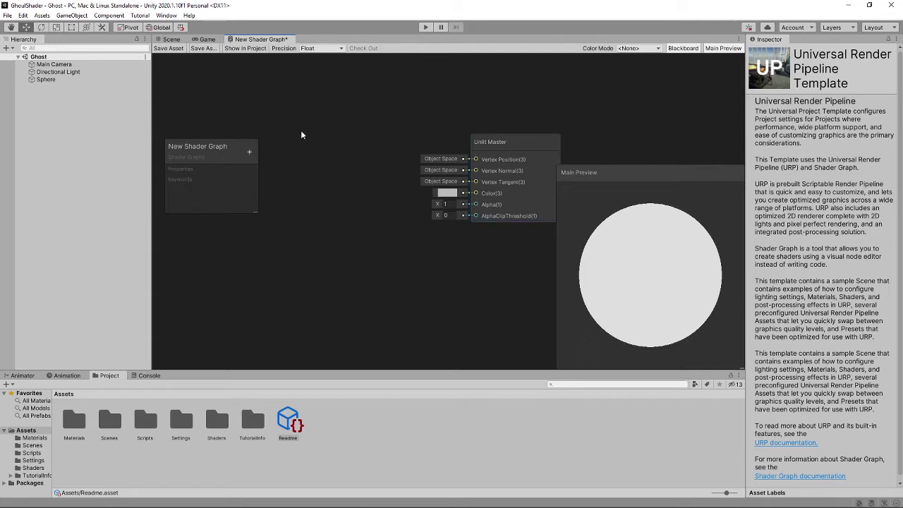
key(space)
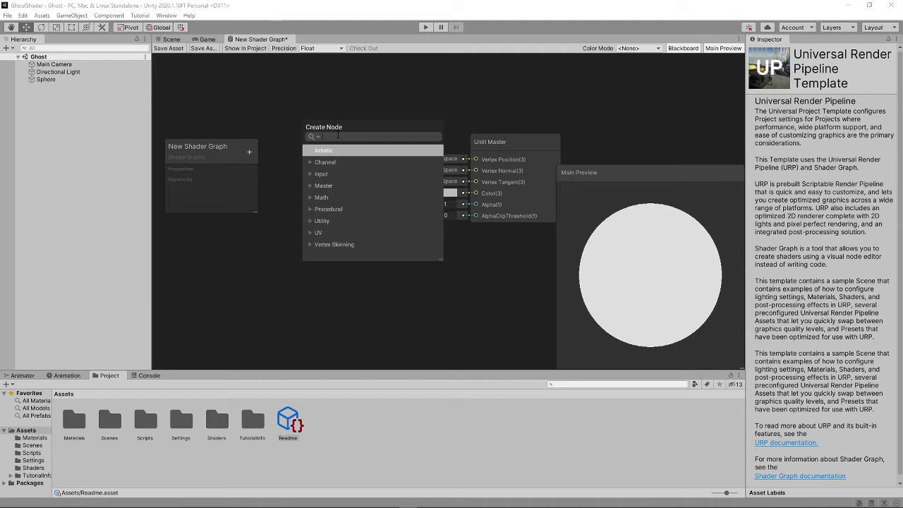
text(pos)
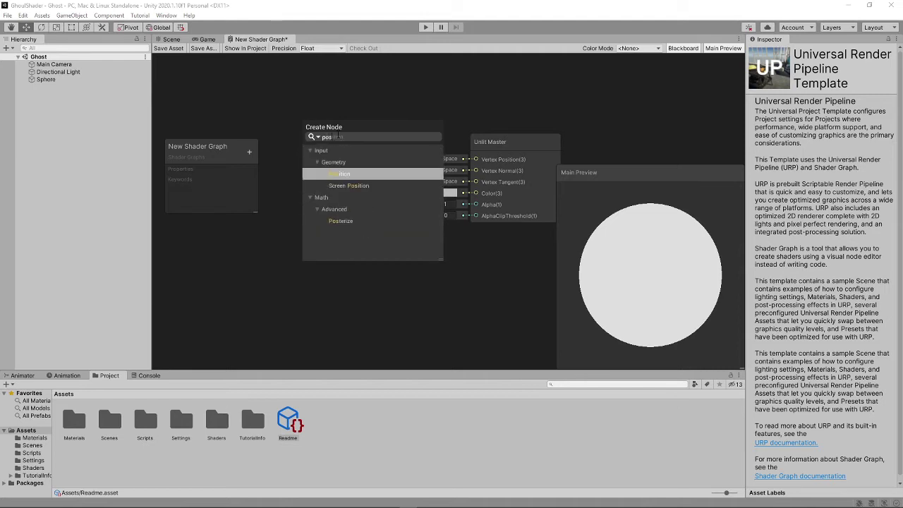
key(Return)
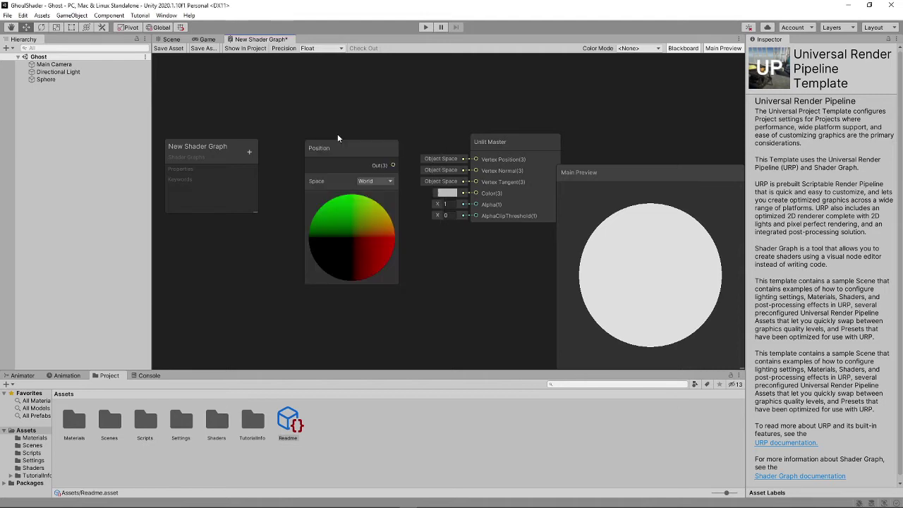
click(368, 182)
click(373, 187)
mouse_move(356, 148)
mouse_down()
mouse_move(327, 149)
mouse_move(461, 174)
mouse_move(492, 166)
mouse_move(388, 152)
mouse_move(290, 167)
mouse_move(252, 249)
mouse_move(321, 131)
mouse_move(364, 137)
mouse_up()
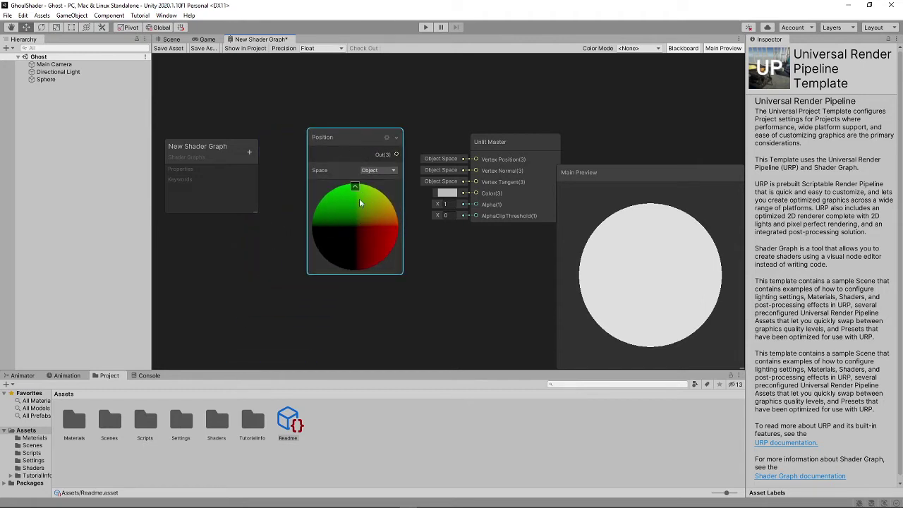
Connect the Position node's output to a new Split node and place the Split node beside it
drag(374, 139, 346, 204)
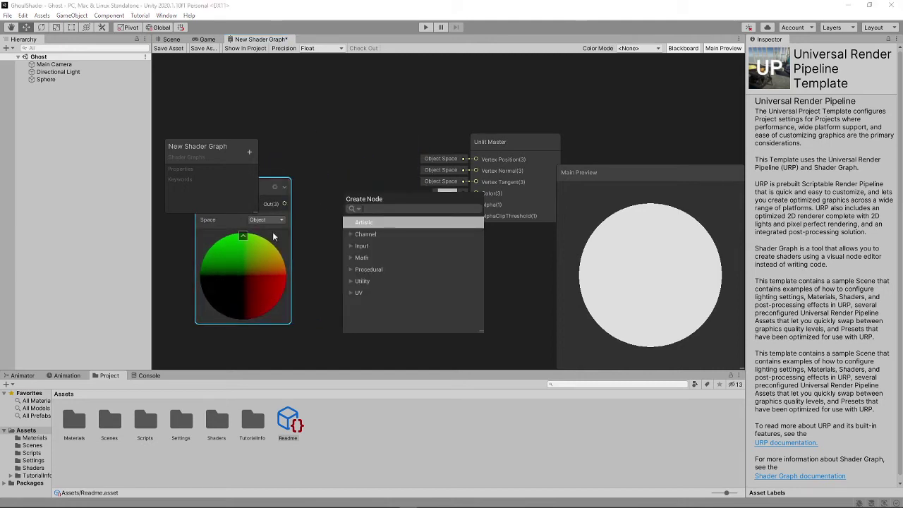
text(split)
key(Return)
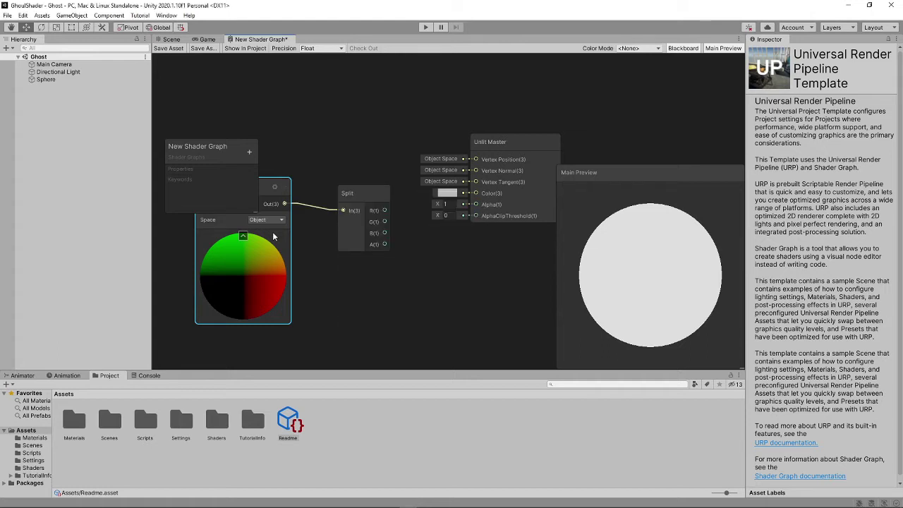
mouse_move(368, 196)
mouse_down()
mouse_move(403, 196)
mouse_move(389, 206)
mouse_move(372, 187)
mouse_up()
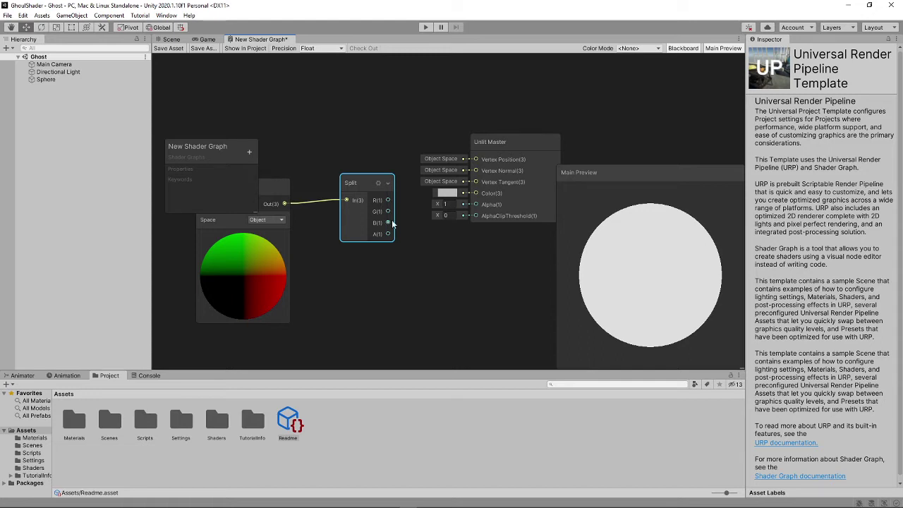
drag(346, 232, 357, 246)
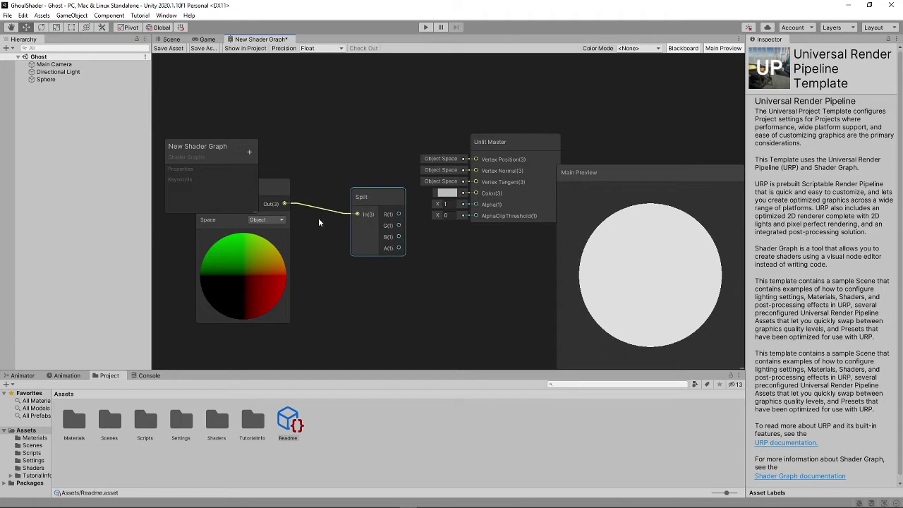
Remove the connection between the Position node and the Split node
click(292, 203)
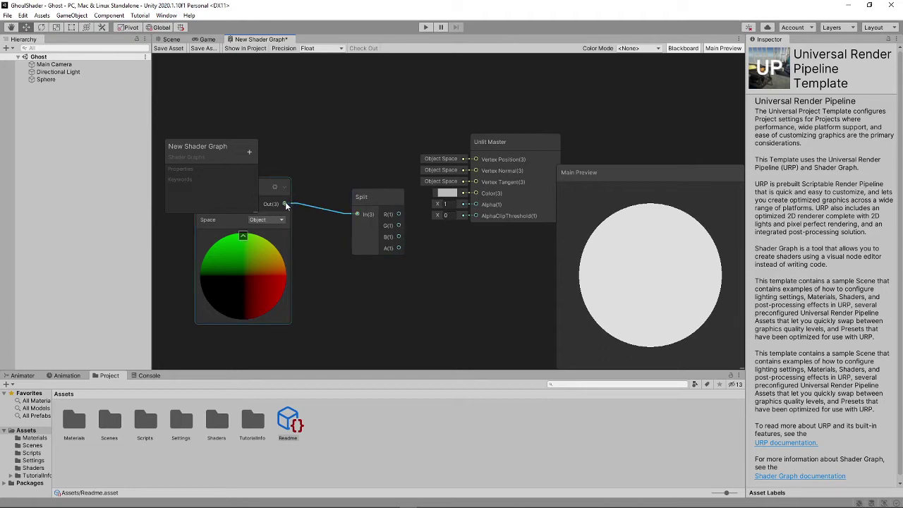
key(Delete)
drag(284, 205, 400, 219)
key(Escape)
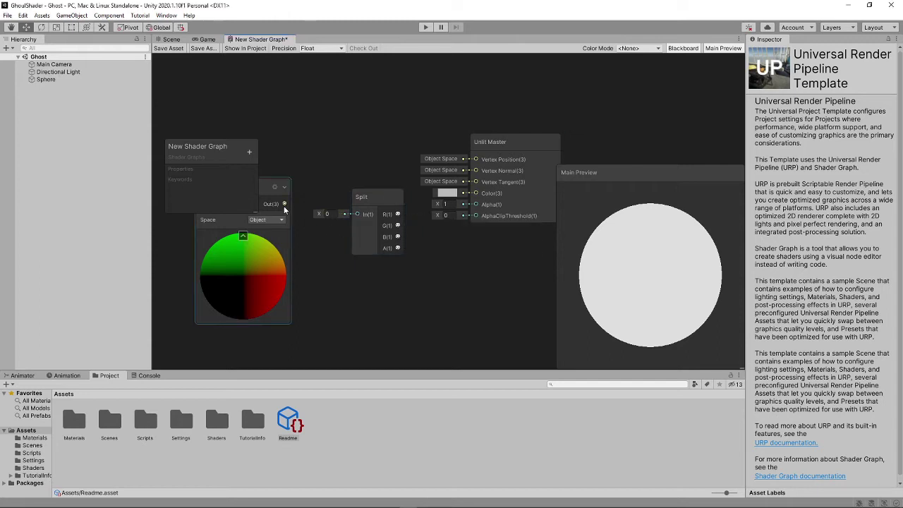
Relink Position to Split and feed Split's G output into input A of a new Add node with B set to 0.25
drag(283, 204, 385, 213)
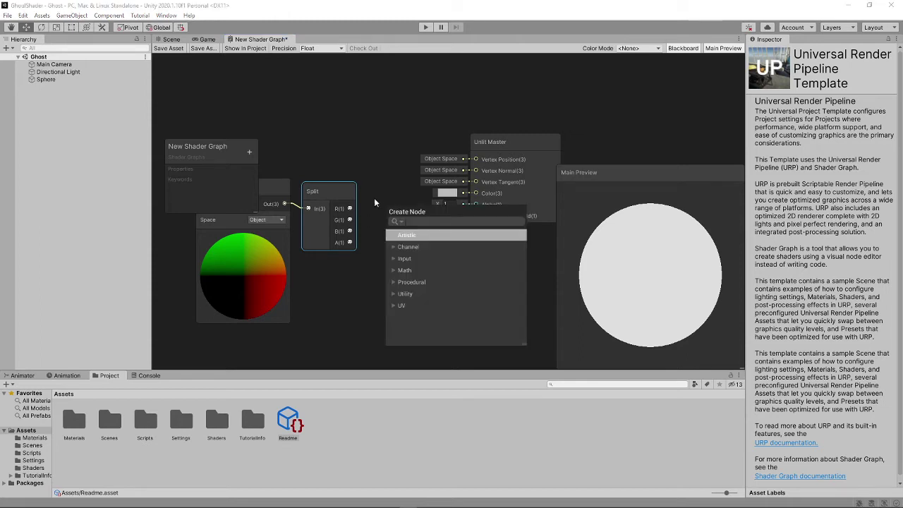
text(add)
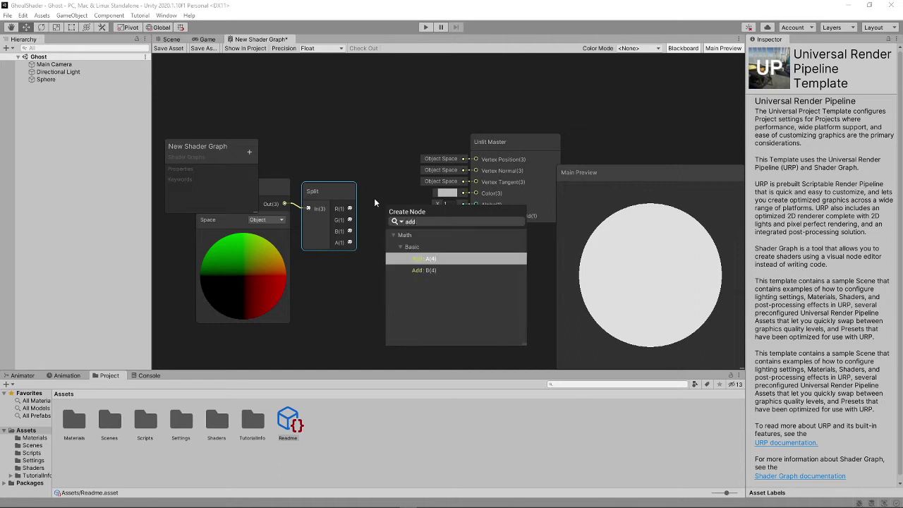
key(Return)
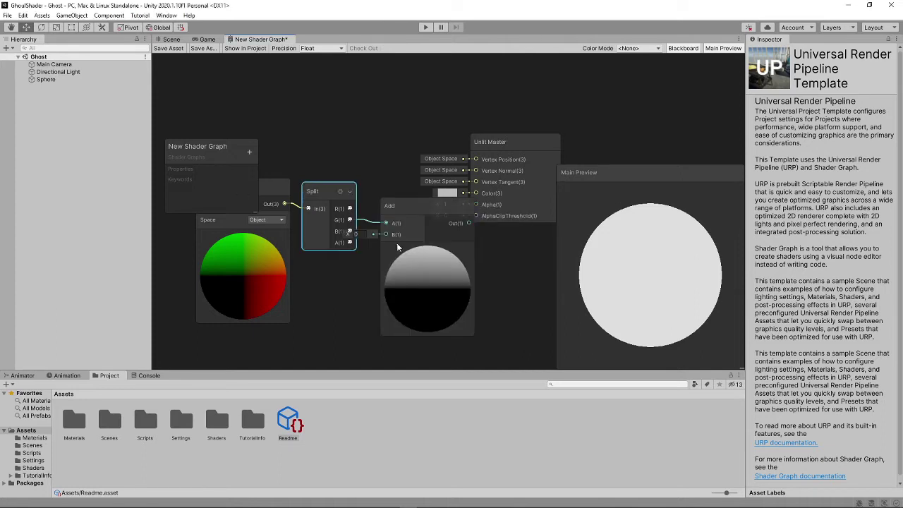
drag(423, 201, 434, 201)
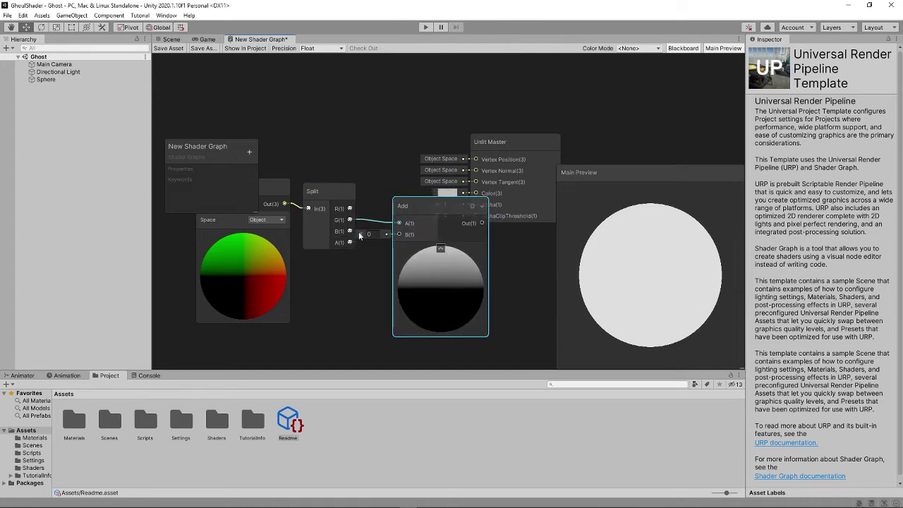
mouse_move(360, 234)
mouse_down()
mouse_move(370, 233)
mouse_move(361, 231)
mouse_up()
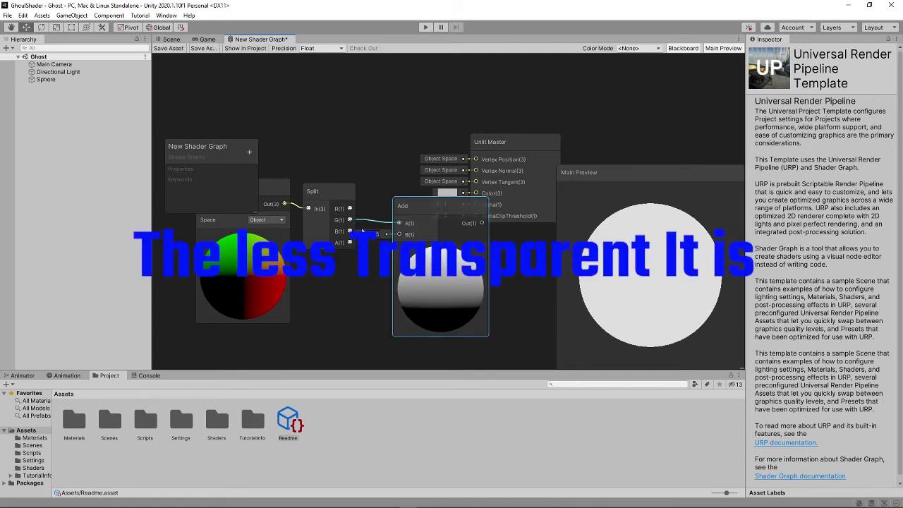
Add a Vector1 property to the shader graph and enlarge the blackboard to show all its settings
click(250, 153)
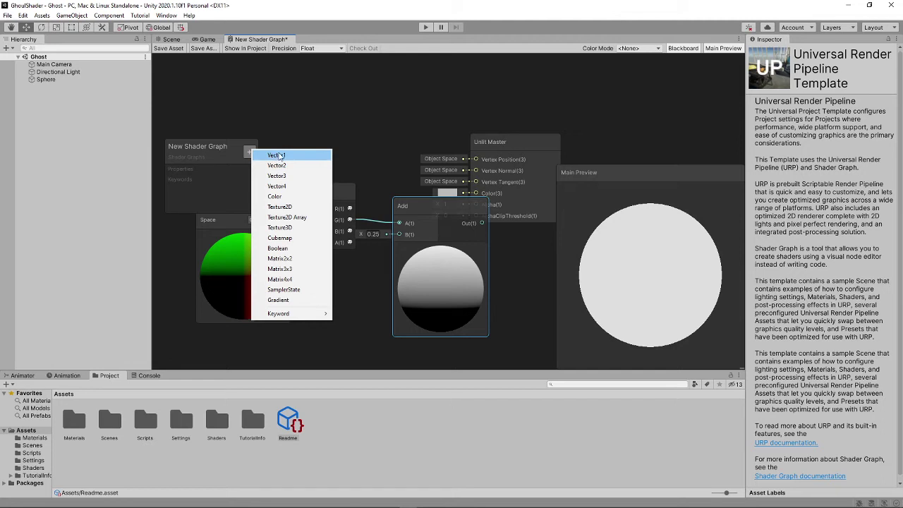
click(277, 155)
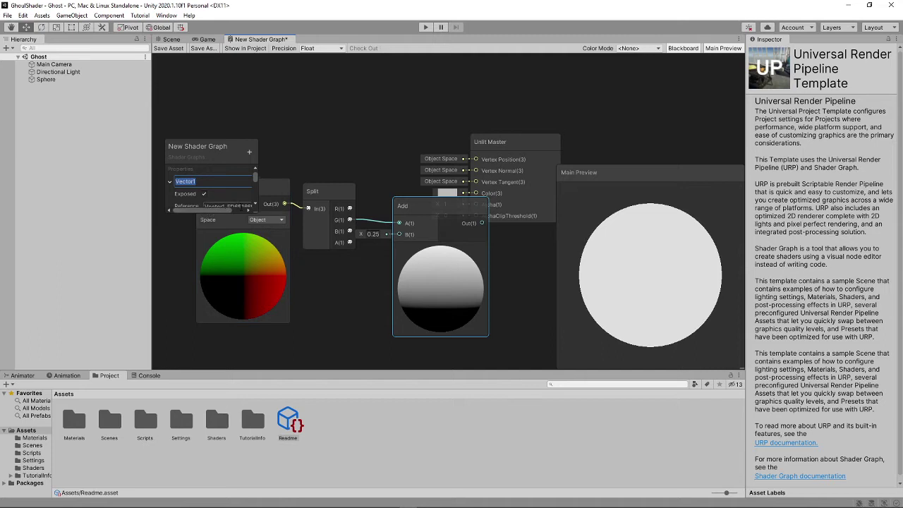
drag(222, 161, 223, 128)
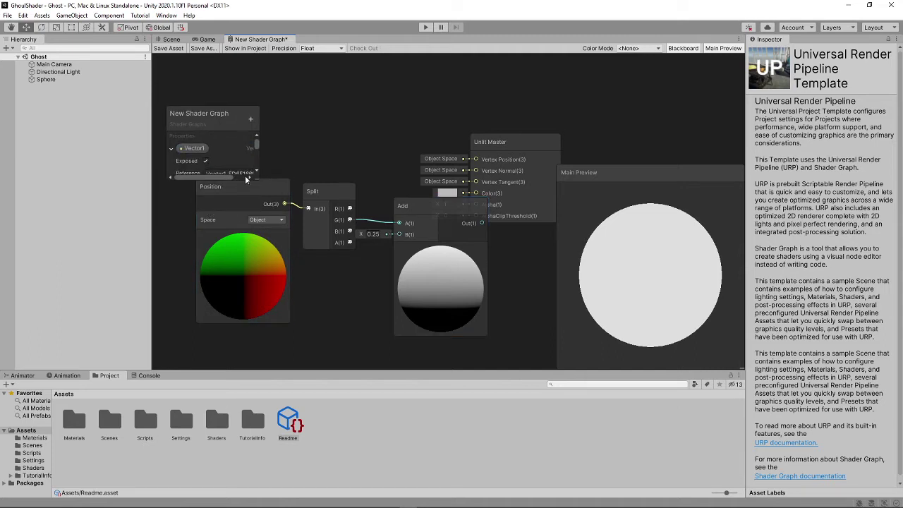
drag(258, 182, 248, 278)
drag(223, 117, 210, 94)
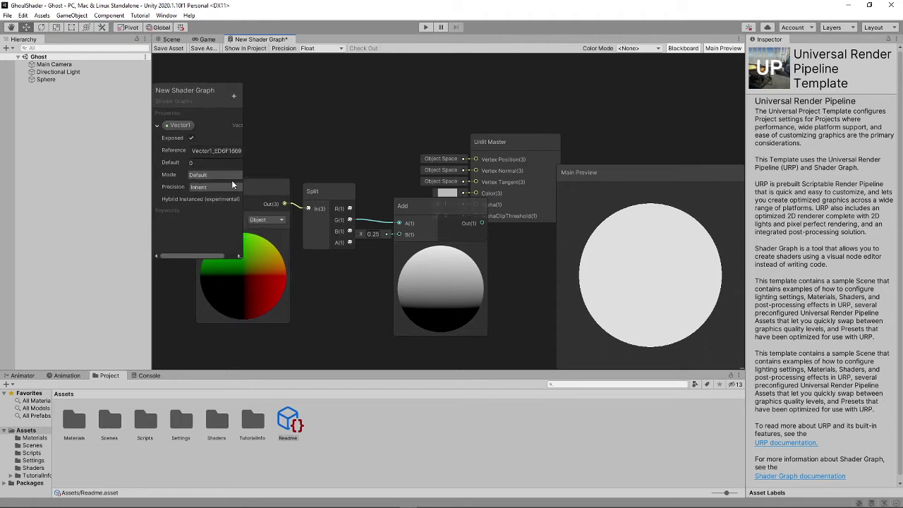
Place the Vector1 property in the graph, set its default to 0.5 and connect it to input B of Add
drag(242, 220, 282, 199)
drag(180, 125, 331, 313)
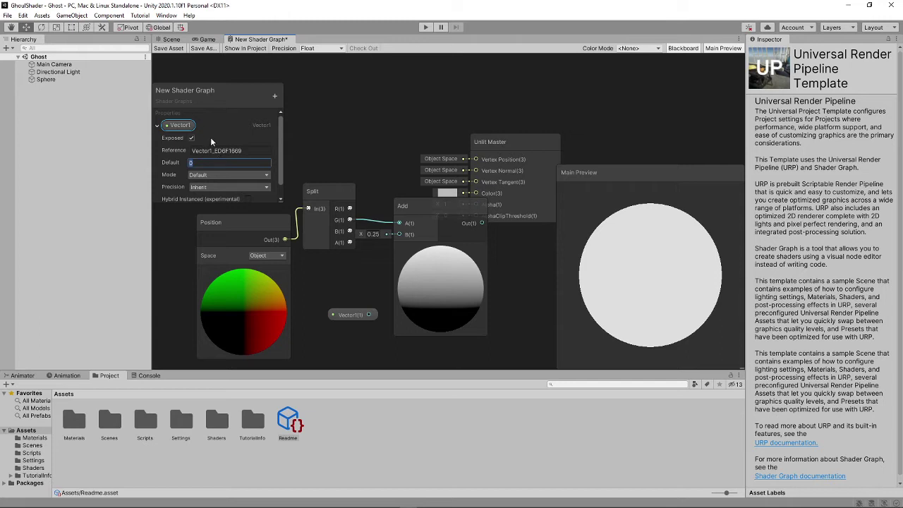
text(0.5)
click(352, 355)
drag(369, 314, 399, 234)
drag(430, 206, 400, 210)
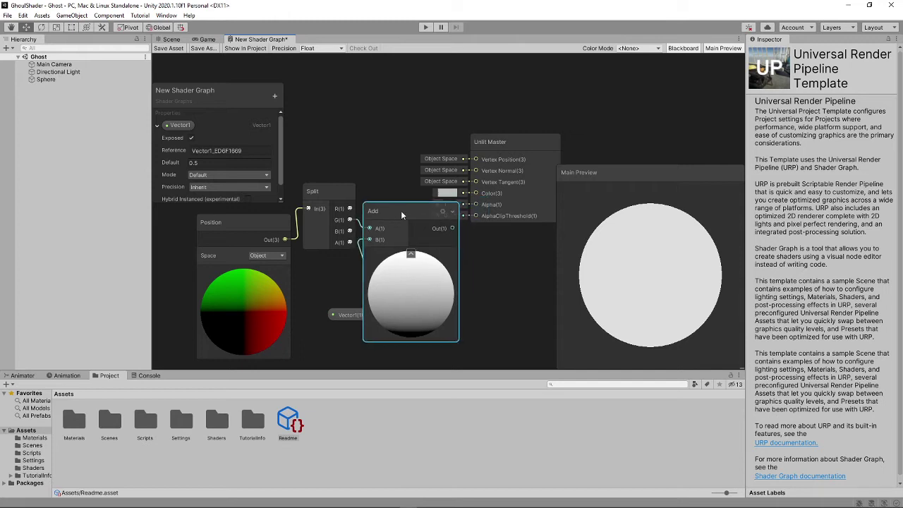
Move Unlit Master away from Add, connect Add's output to its Alpha input and inspect the main preview
drag(511, 147, 591, 121)
scroll(455, 227, down, 3)
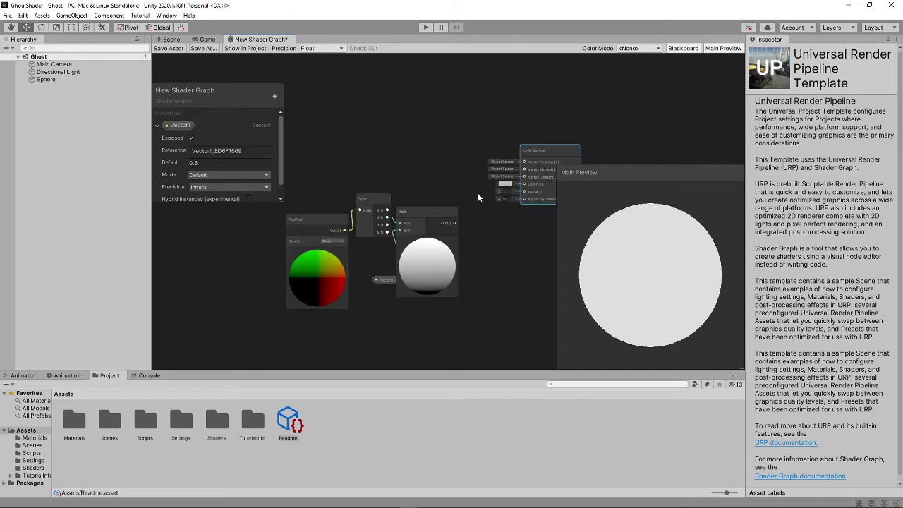
click(455, 227)
drag(457, 219, 524, 191)
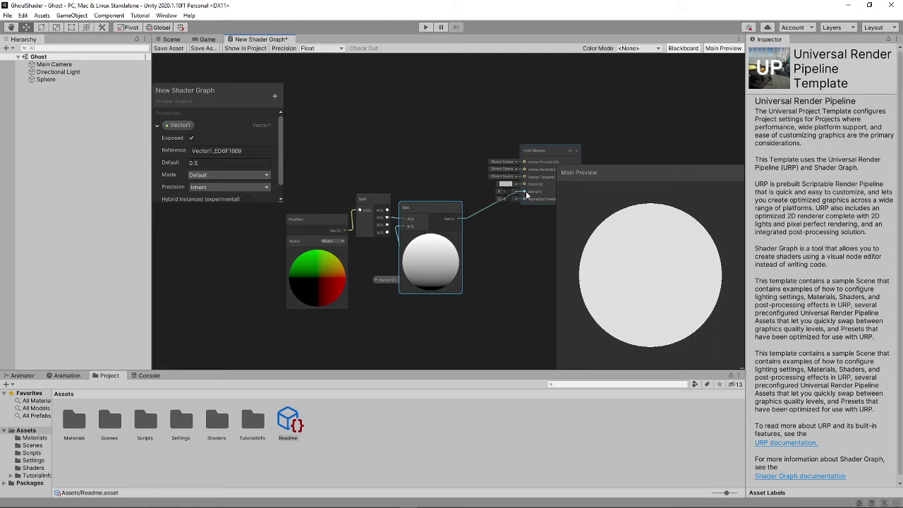
mouse_move(720, 283)
mouse_down()
mouse_move(681, 290)
mouse_move(633, 261)
mouse_up()
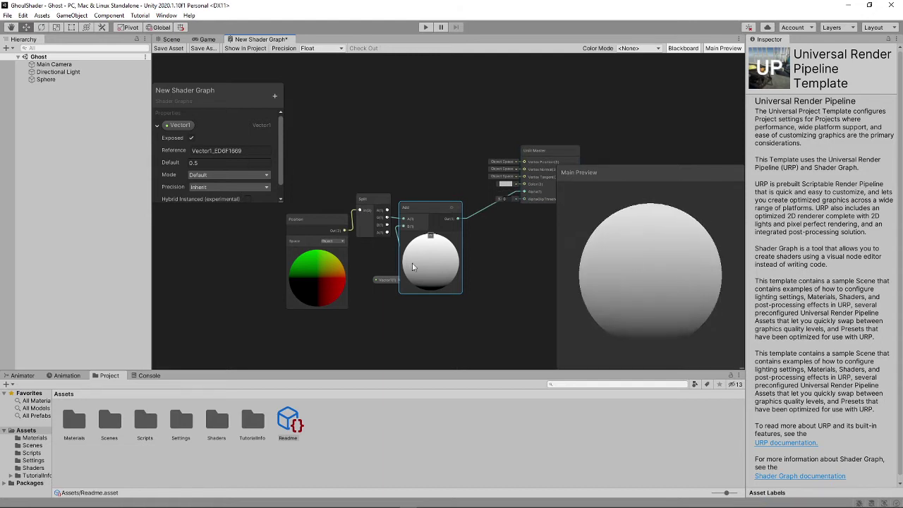
scroll(430, 265, up, 3)
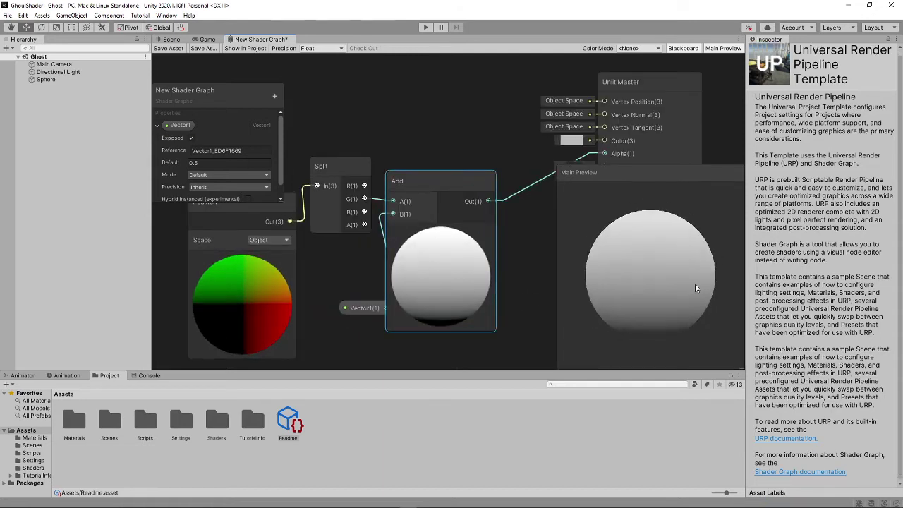
mouse_move(644, 188)
mouse_down()
mouse_move(666, 316)
mouse_move(669, 278)
mouse_up()
Try default values of 1 and 0.1 for the Vector1 property and check their effect in the main preview
click(194, 163)
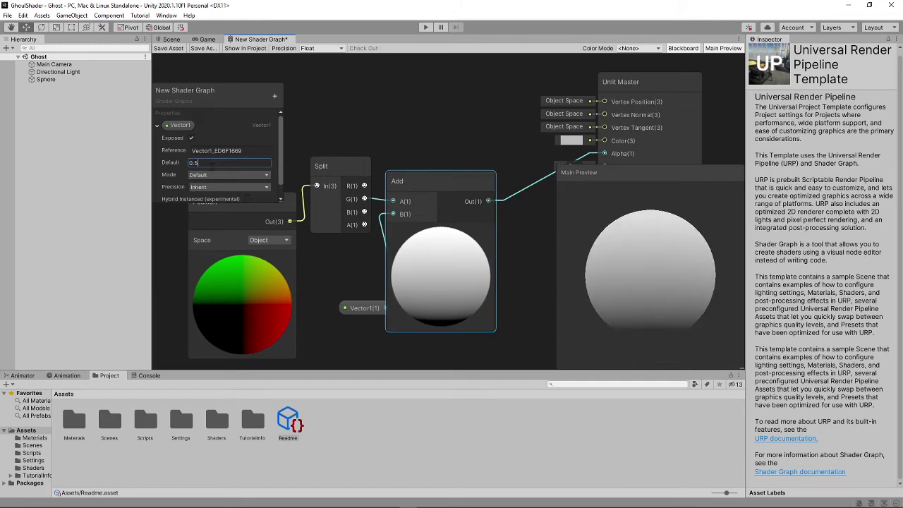
key(BackSpace)
key(BackSpace)
key(BackSpace)
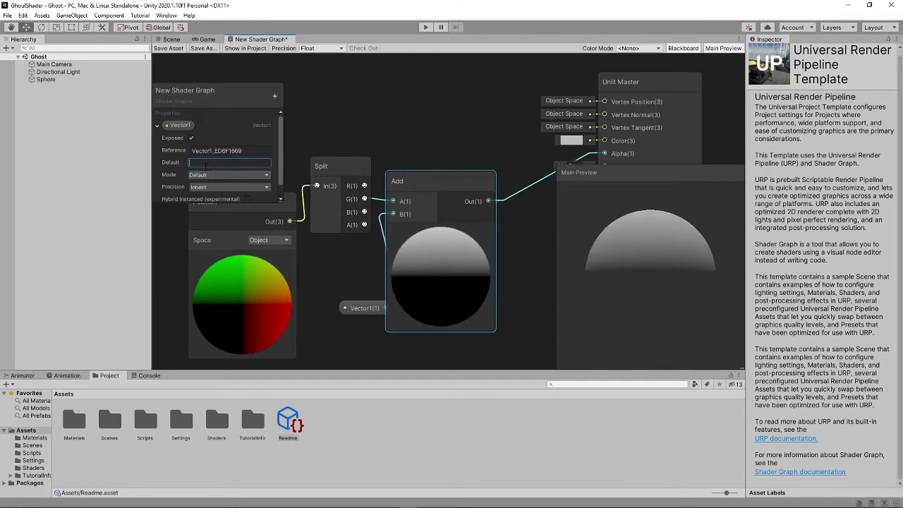
text(1)
key(BackSpace)
text(0.1)
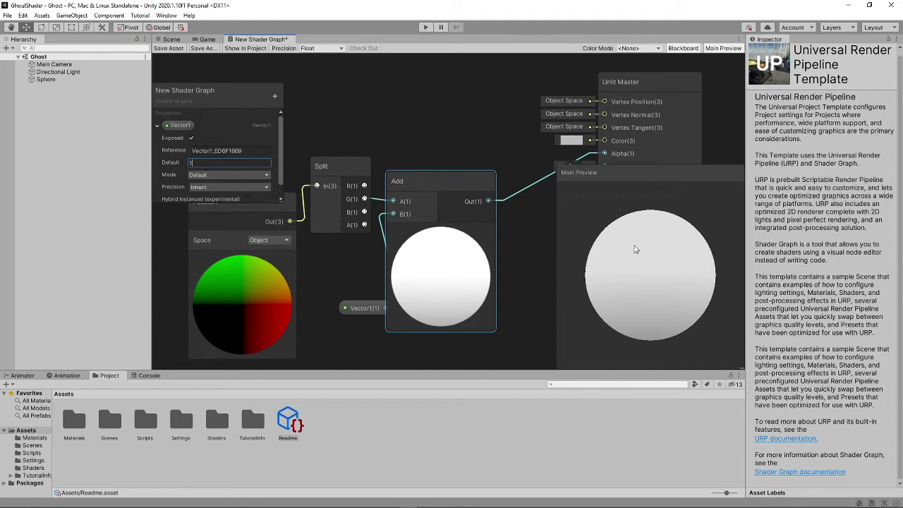
key(BackSpace)
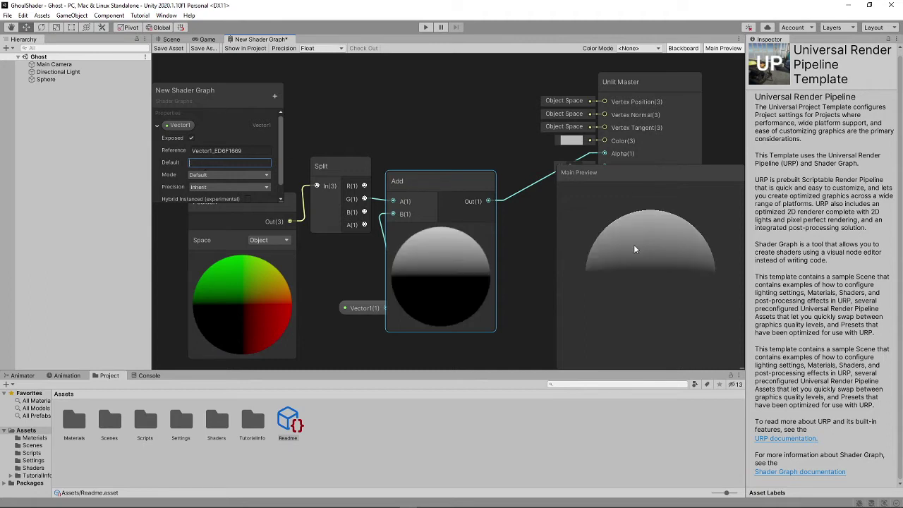
text(0.1)
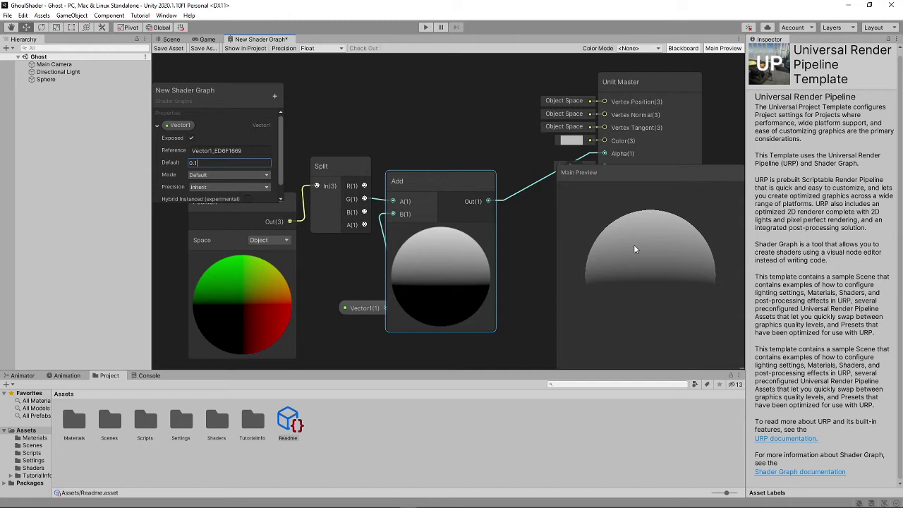
mouse_move(633, 249)
mouse_down()
mouse_move(666, 246)
mouse_move(676, 301)
mouse_move(620, 261)
mouse_up()
Set the Vector1 property's default to 0.5 and rotate the main preview to check the gradient
click(208, 165)
key(BackSpace)
text(5)
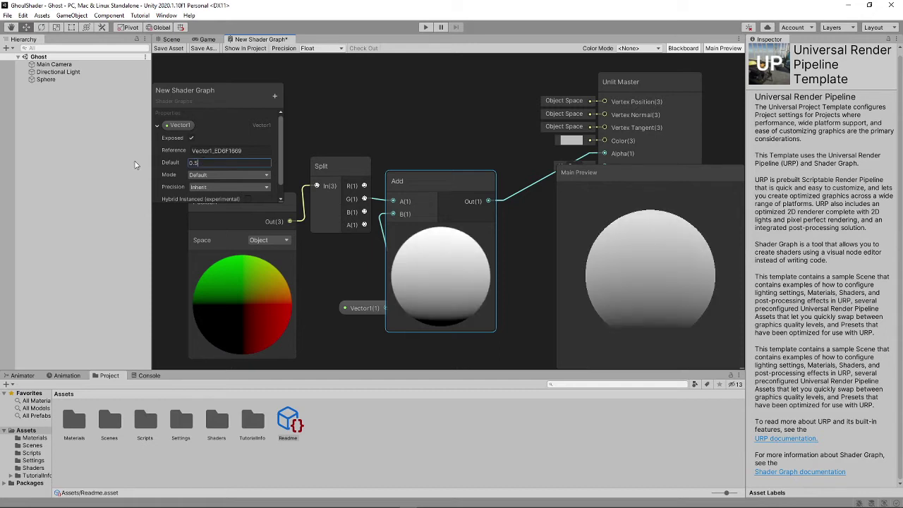
drag(653, 242, 600, 306)
Space out the Vector1 and Unlit Master nodes around Add so the connections are easy to follow
scroll(532, 281, down, 5)
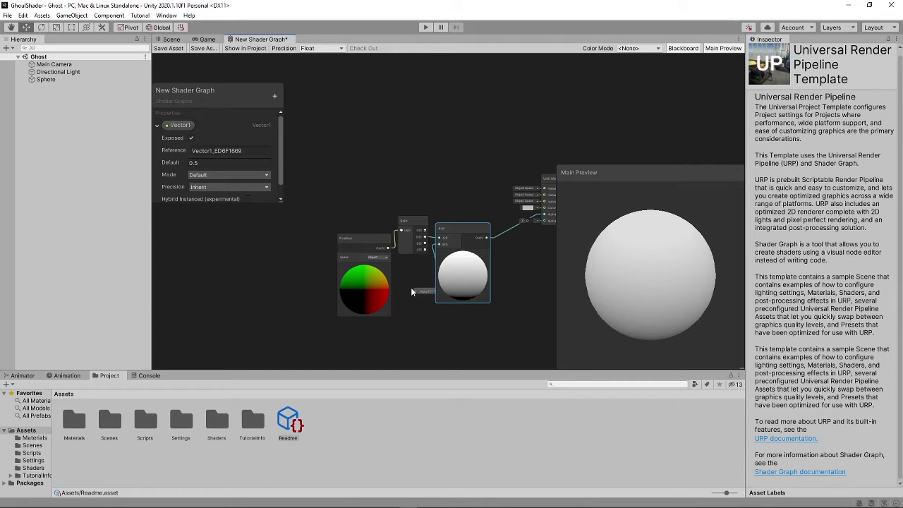
scroll(521, 273, up, 2)
scroll(445, 282, down, 7)
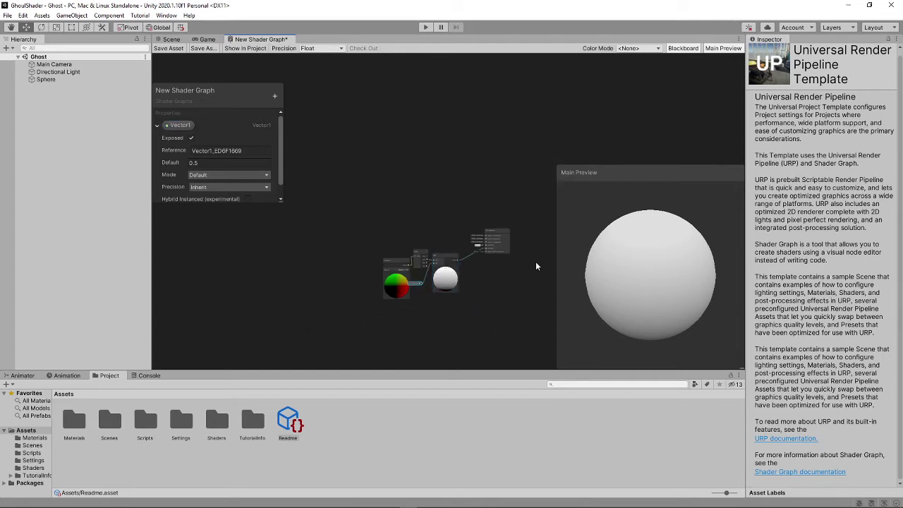
scroll(530, 260, up, 6)
drag(458, 243, 479, 240)
scroll(339, 308, up, 4)
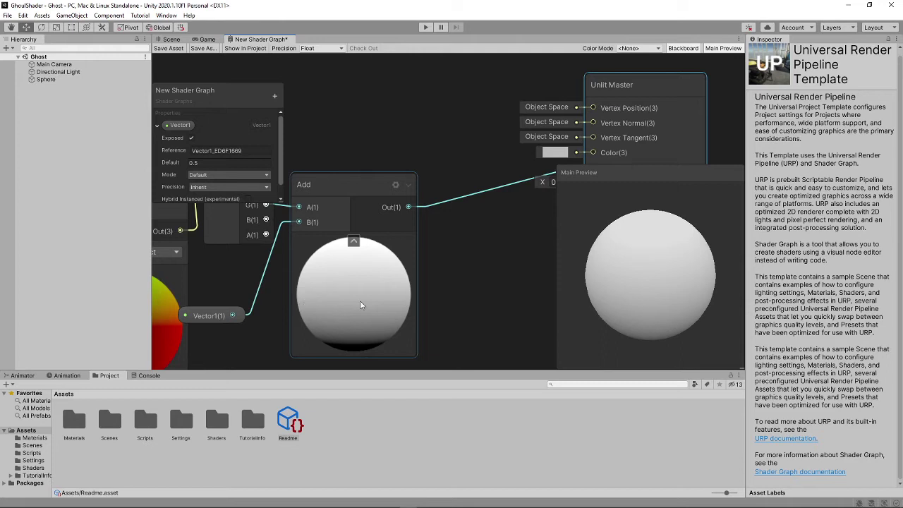
scroll(473, 297, down, 6)
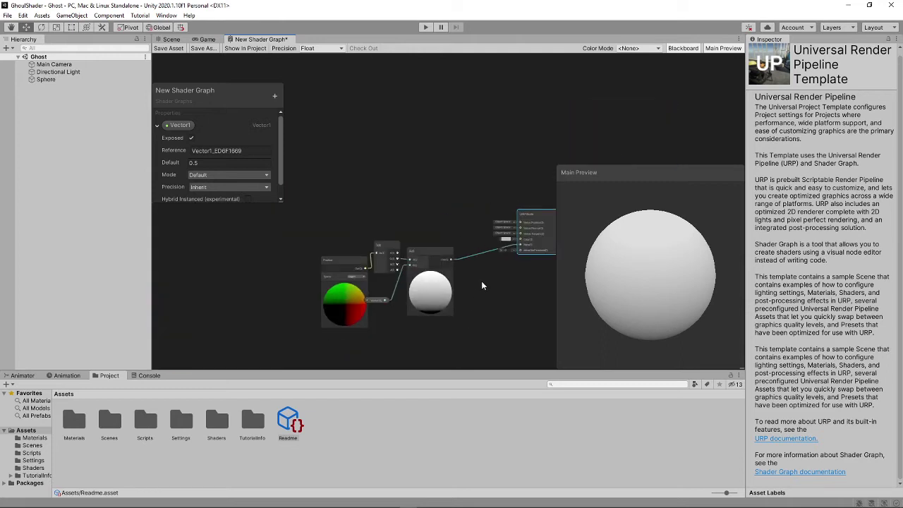
Create a Power node beside Add and connect Add's output to Power's input A
key(space)
text(pow)
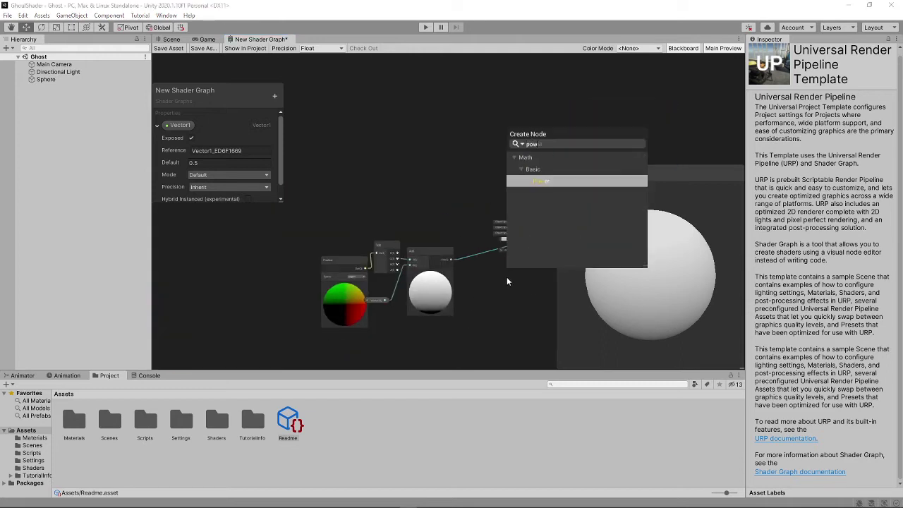
key(Return)
scroll(474, 317, up, 2)
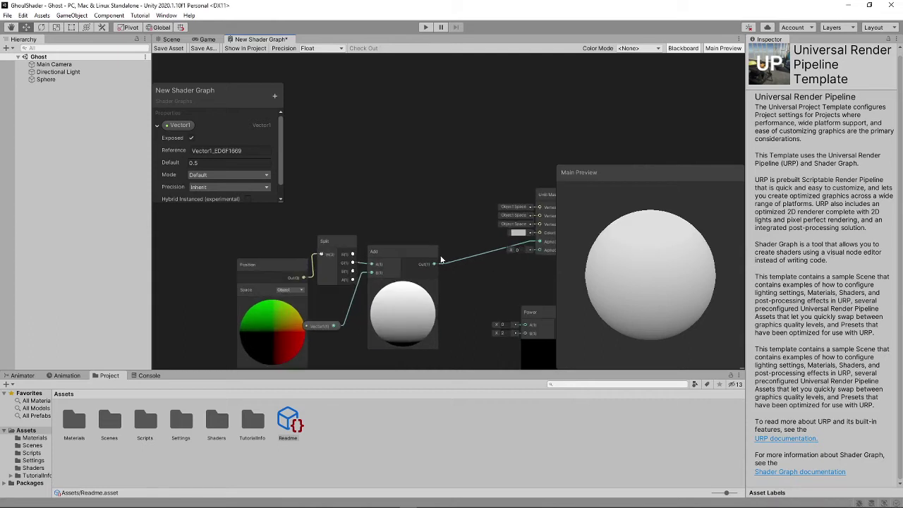
drag(475, 316, 494, 234)
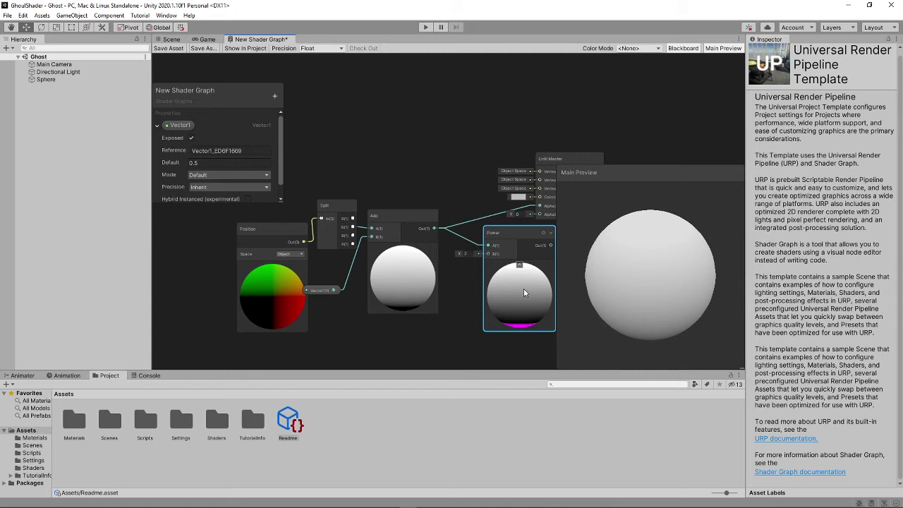
scroll(523, 292, up, 2)
scroll(530, 284, down, 8)
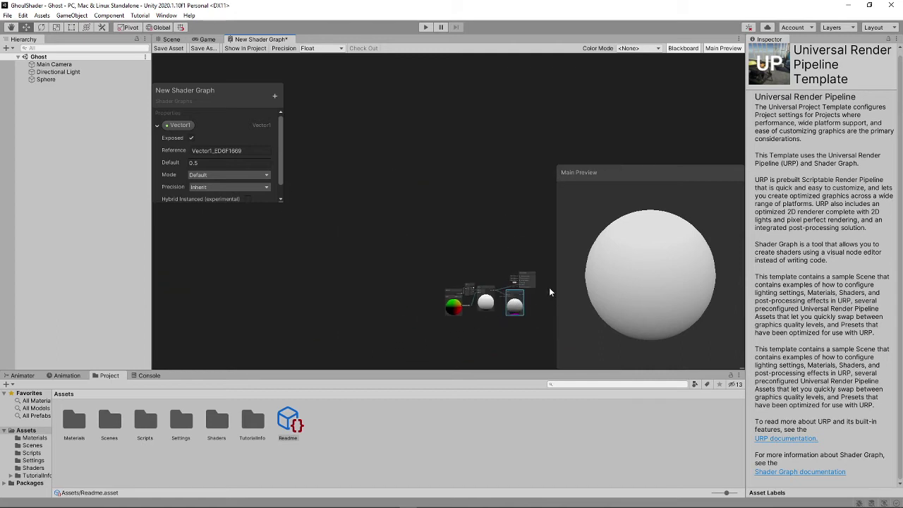
scroll(550, 292, up, 8)
Remove the link between Add and Power and place a new Absolute node between them
click(393, 214)
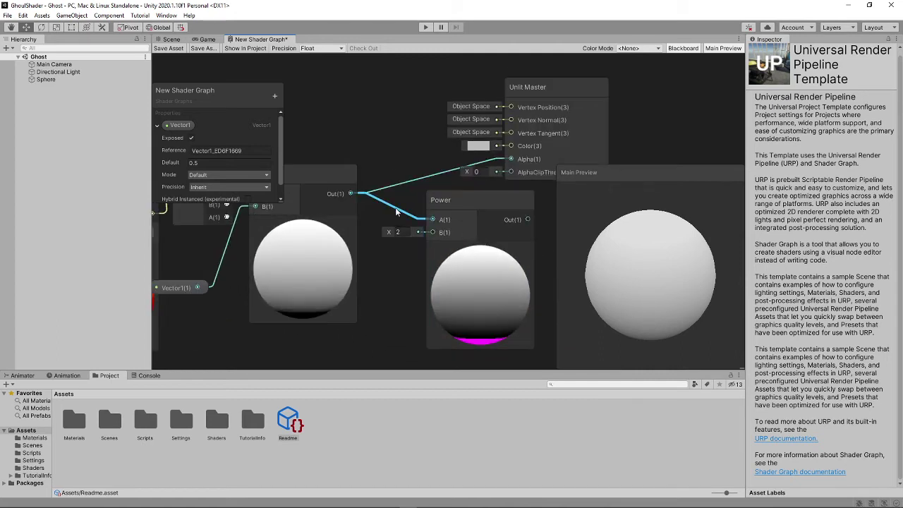
key(Delete)
key(space)
text(abs)
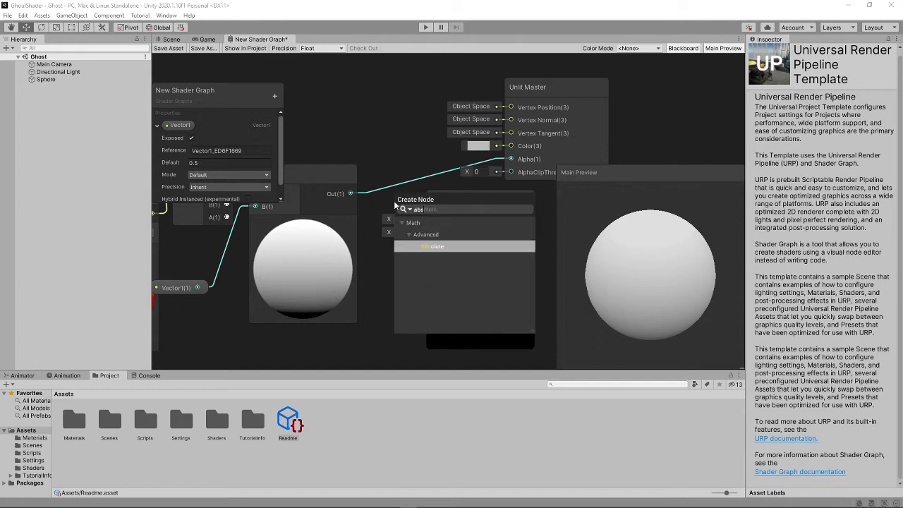
key(Return)
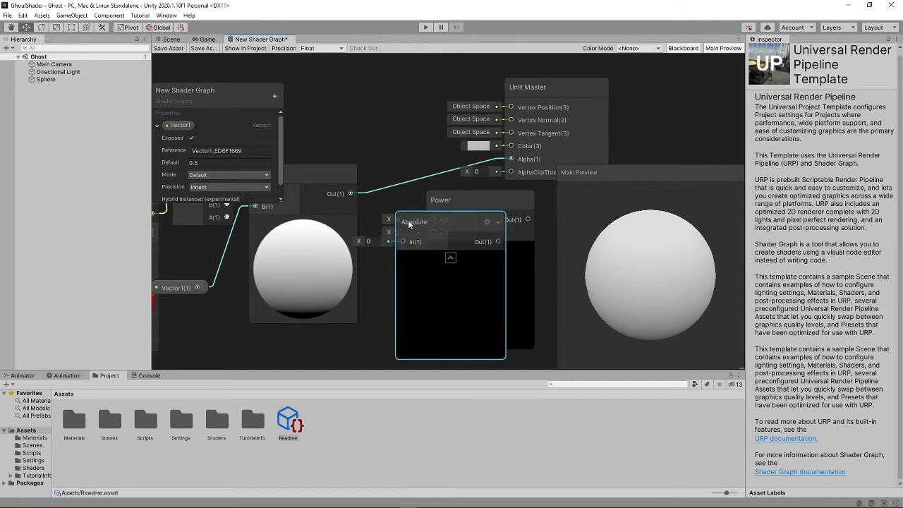
drag(483, 200, 562, 185)
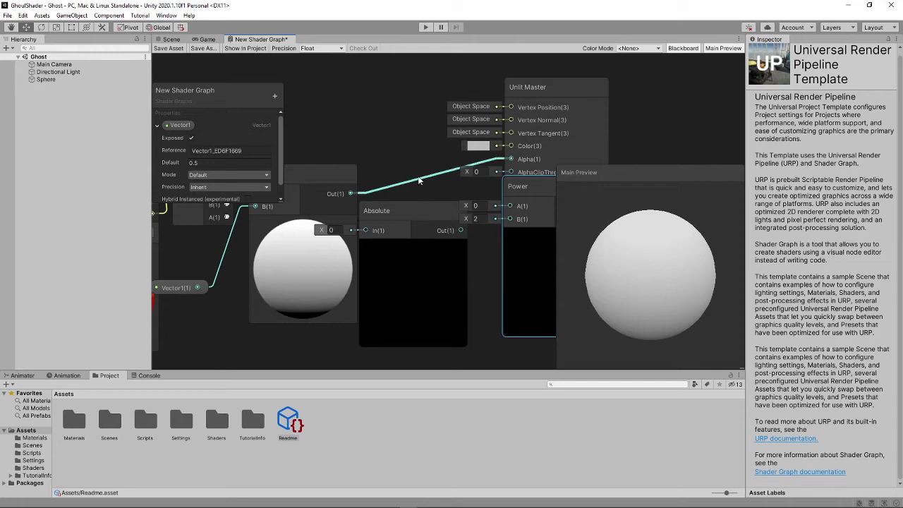
drag(395, 221, 432, 216)
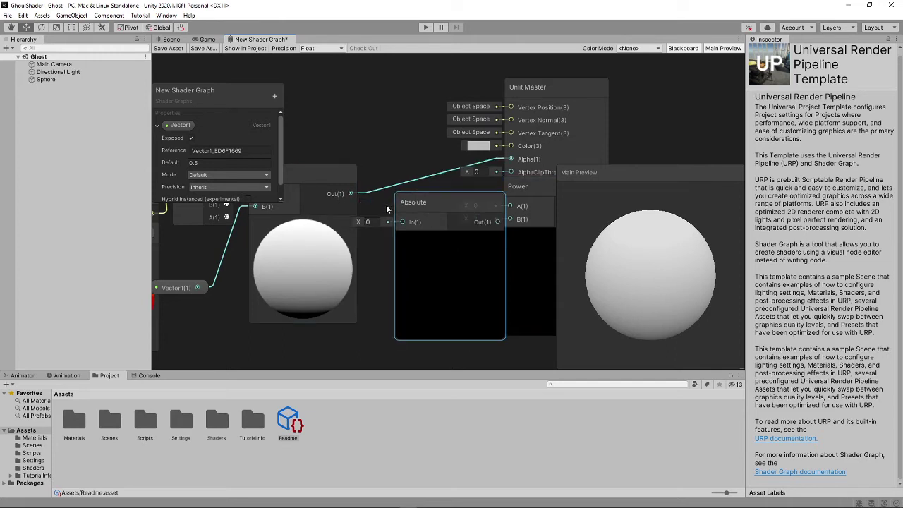
Route Add's output through Absolute into input A of Power, move Absolute below Add, and adjust Power's B value
drag(349, 194, 402, 222)
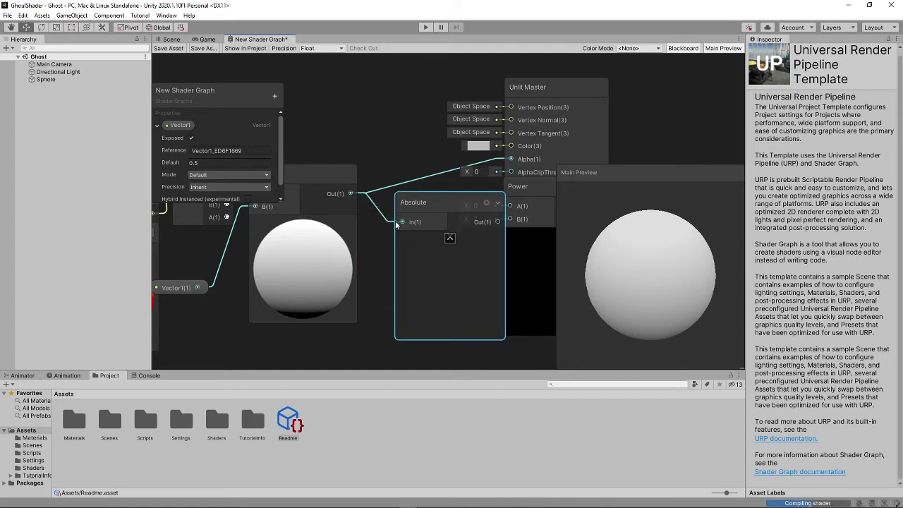
drag(460, 207, 497, 218)
scroll(416, 206, down, 1)
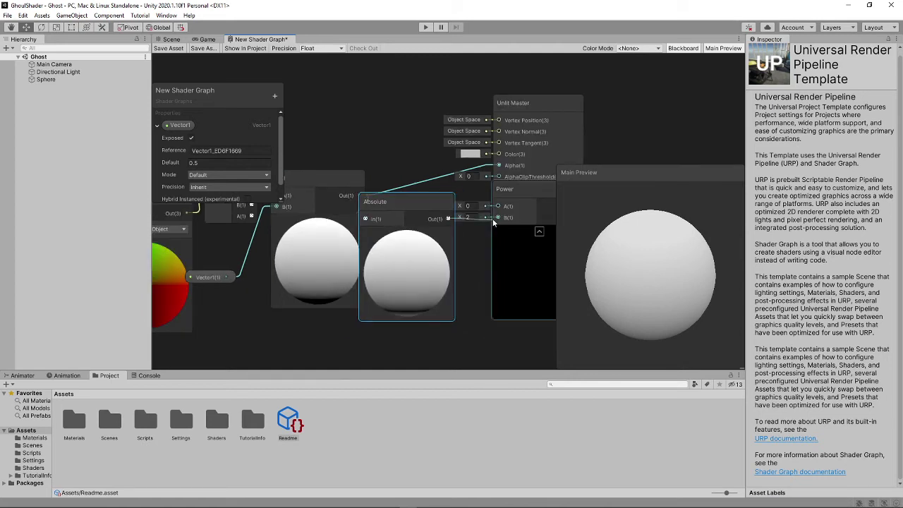
scroll(540, 221, down, 6)
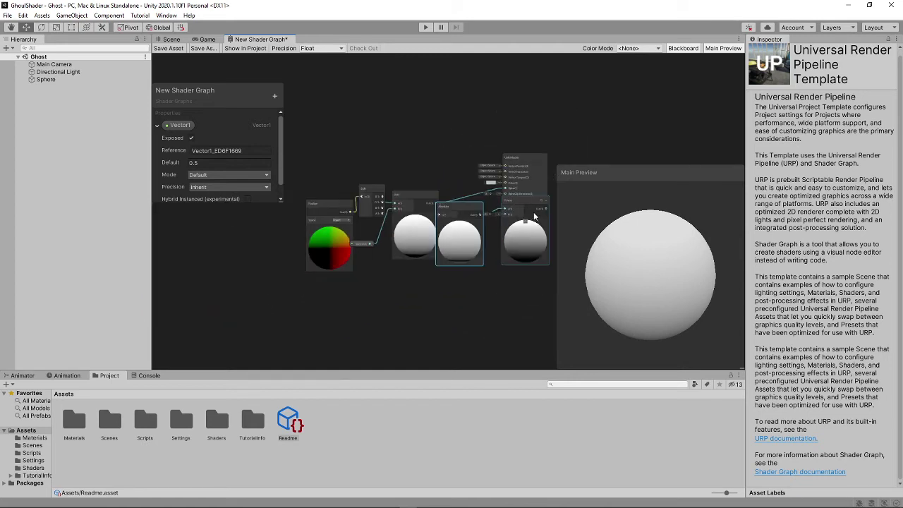
scroll(541, 220, up, 5)
drag(434, 201, 442, 244)
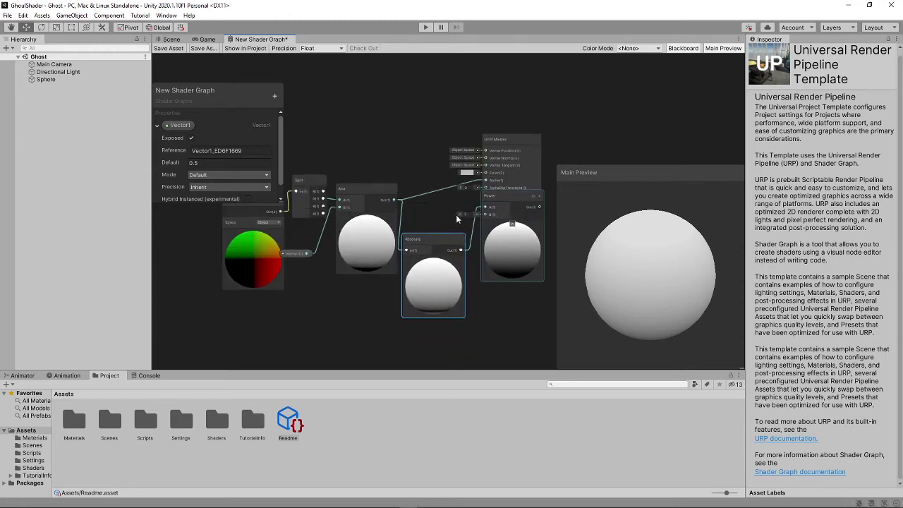
mouse_move(460, 215)
mouse_down()
mouse_move(492, 205)
mouse_move(455, 204)
mouse_up()
Add a second Vector1 property to the blackboard and name it PowerGradient
click(274, 97)
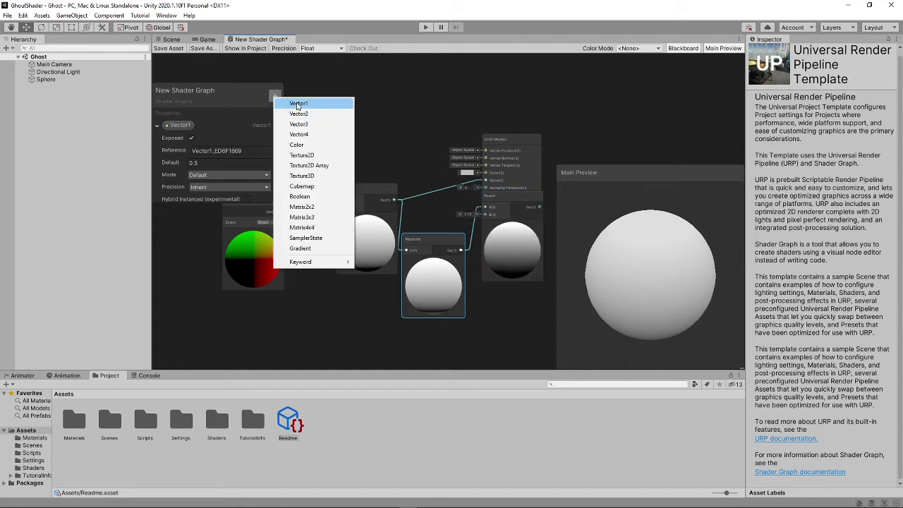
click(298, 103)
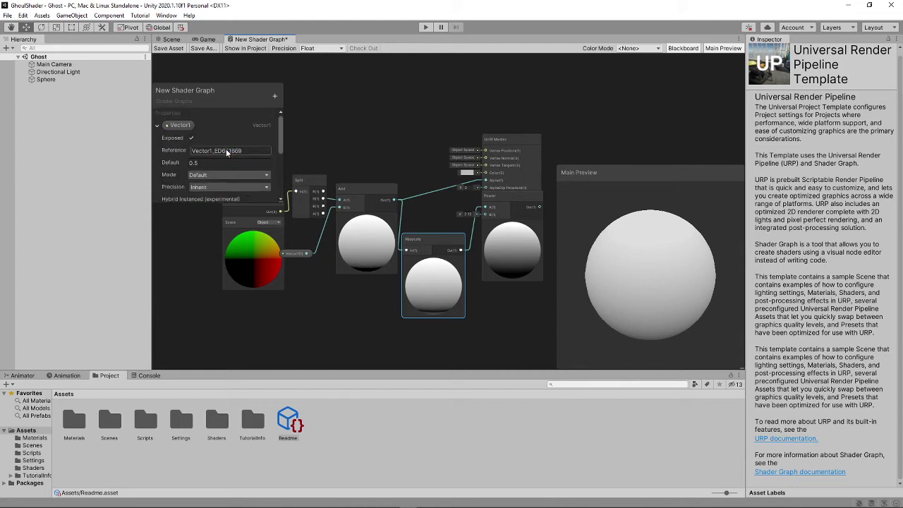
scroll(227, 152, down, 5)
key(BackSpace)
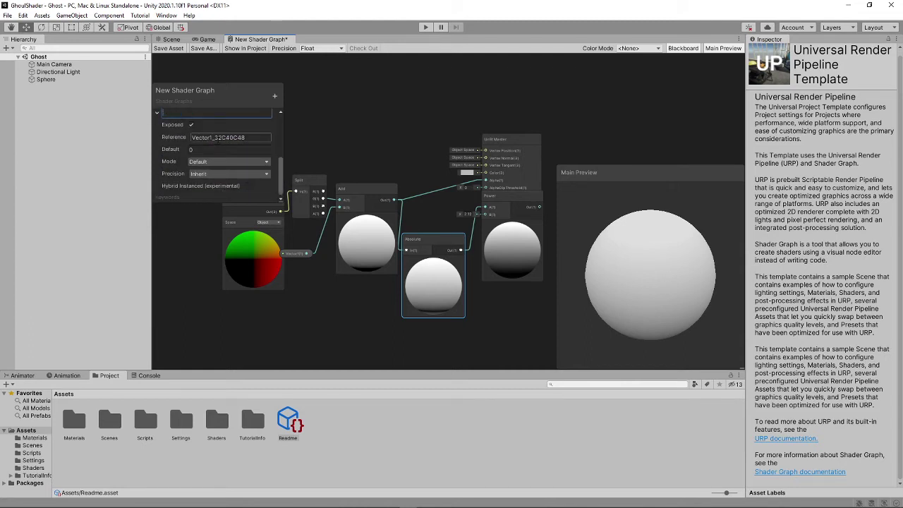
scroll(217, 142, up, 5)
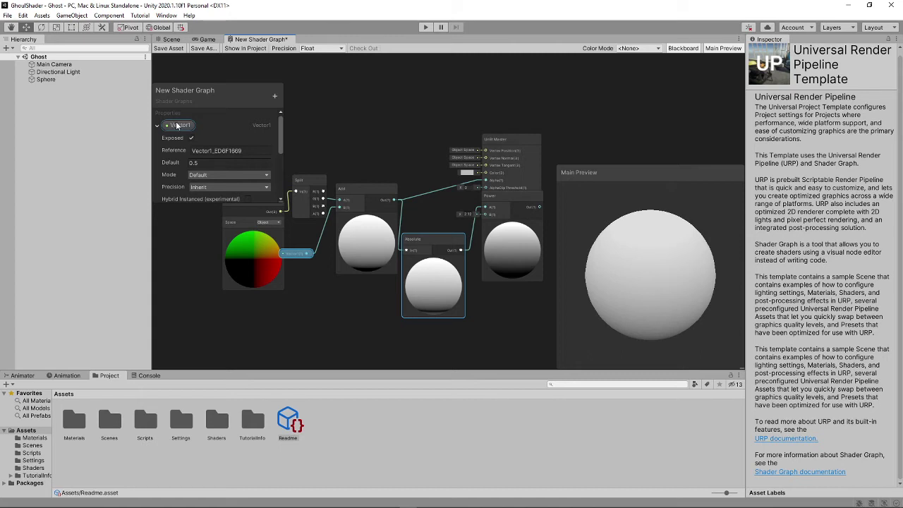
scroll(177, 125, down, 2)
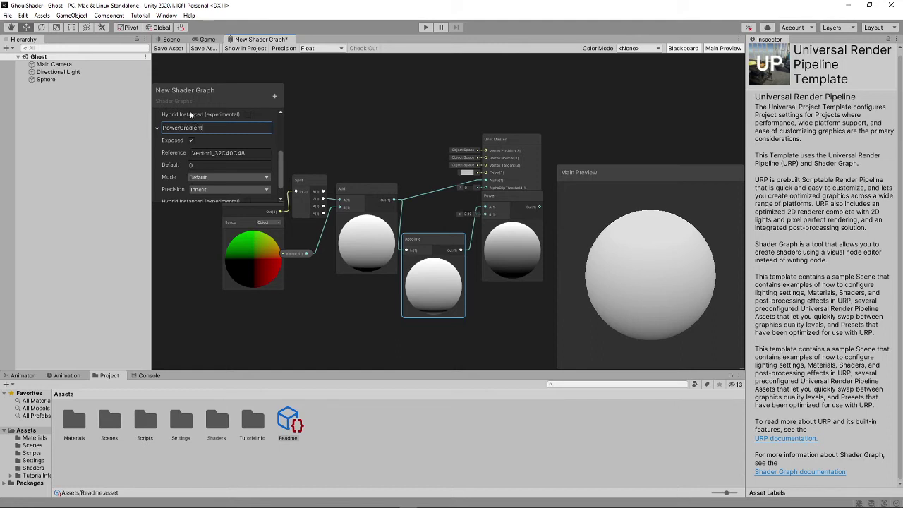
click(169, 230)
scroll(239, 130, up, 2)
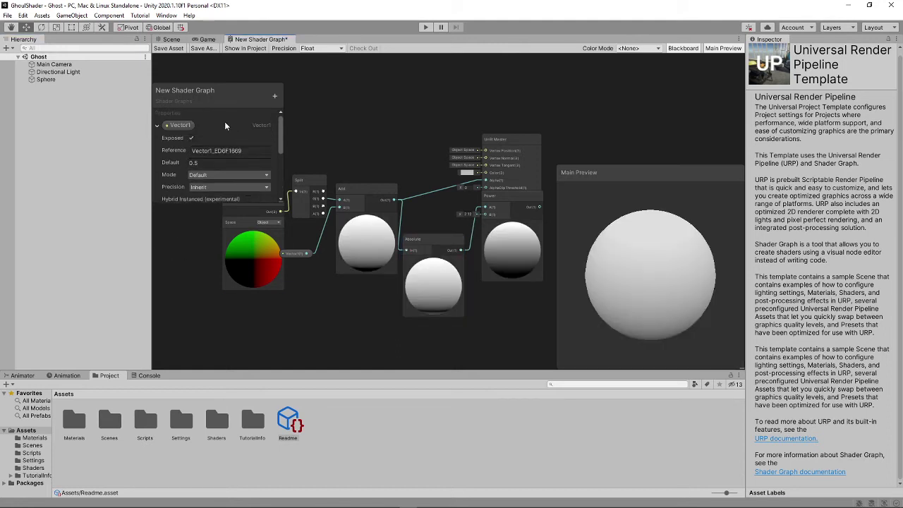
Rename the first Vector1 property to AddGradient and shift its node slightly away from the Add node
right_click(180, 127)
click(208, 133)
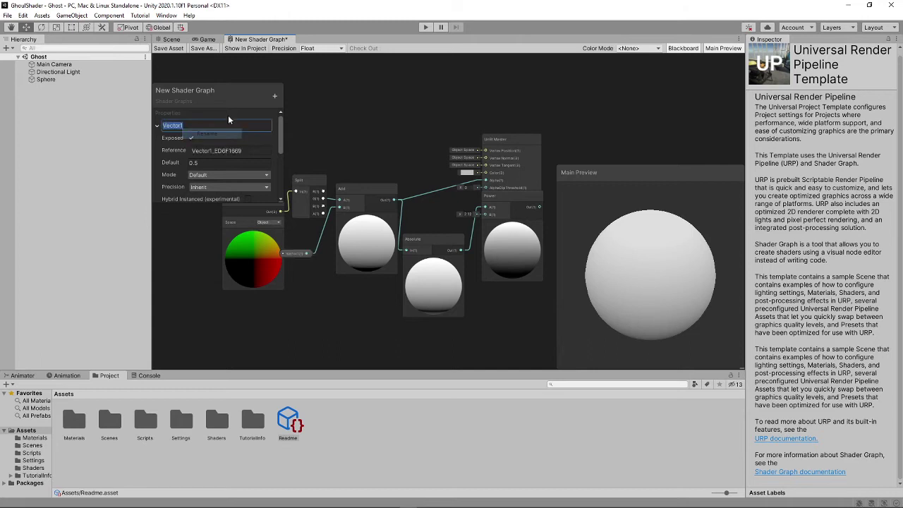
key(BackSpace)
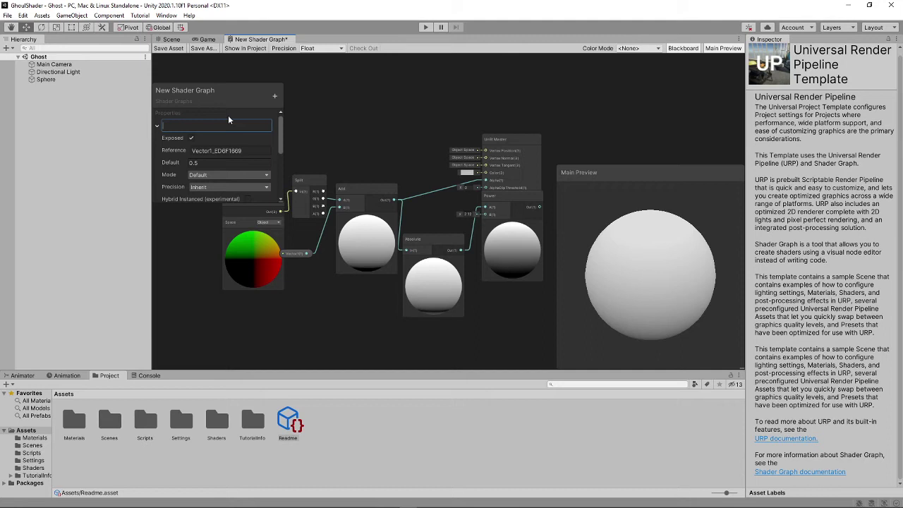
text(AddGradient)
click(365, 108)
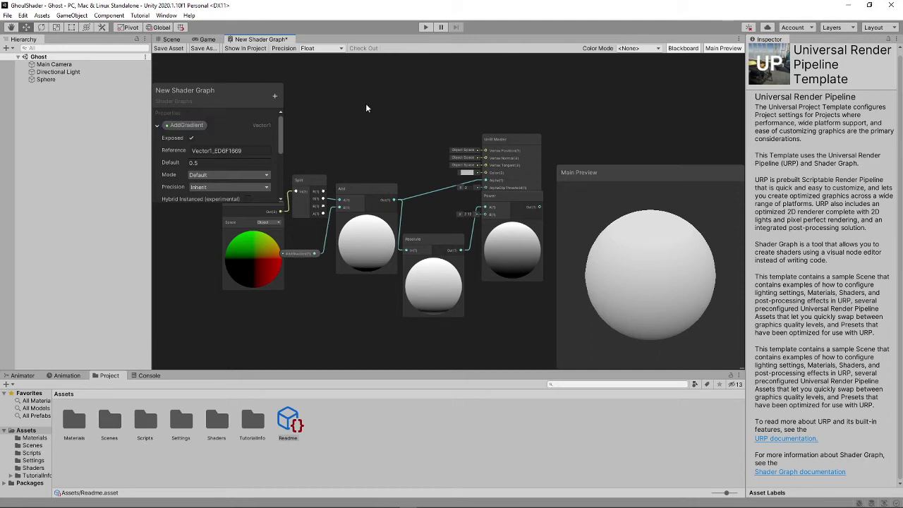
drag(300, 254, 286, 255)
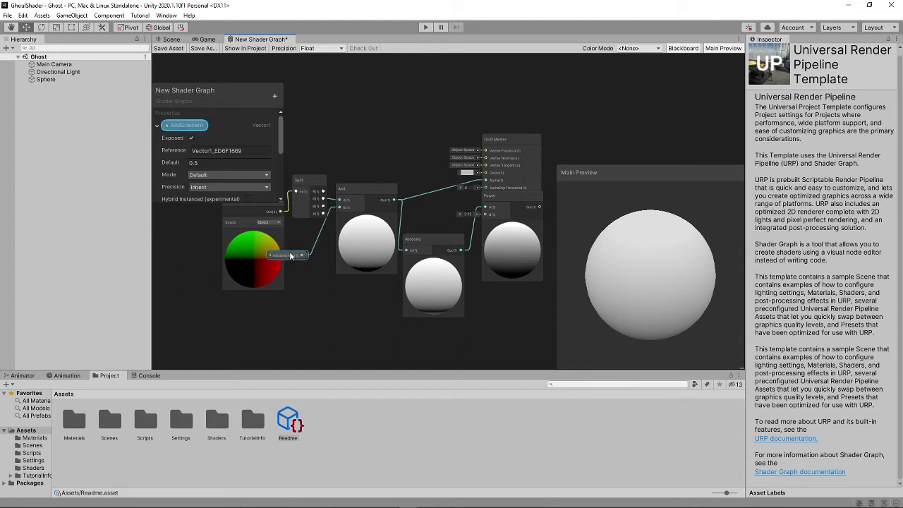
Place the PowerGradient property in the graph, feed it into input B of Power, and position its node between Add and Power
click(226, 163)
scroll(212, 169, down, 2)
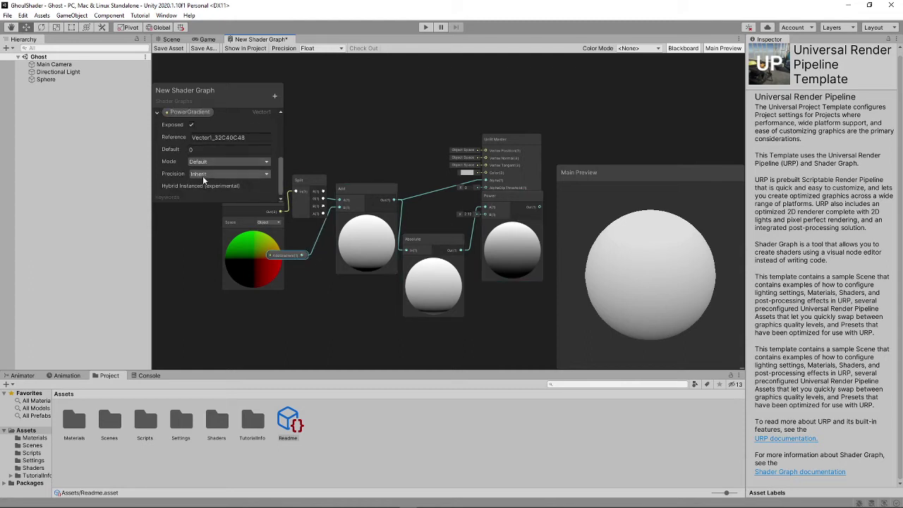
drag(189, 112, 486, 214)
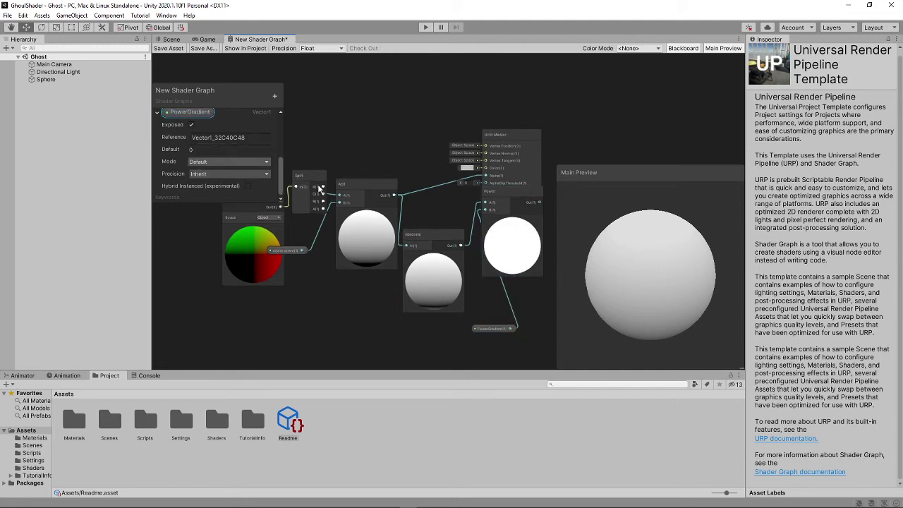
drag(480, 329, 417, 243)
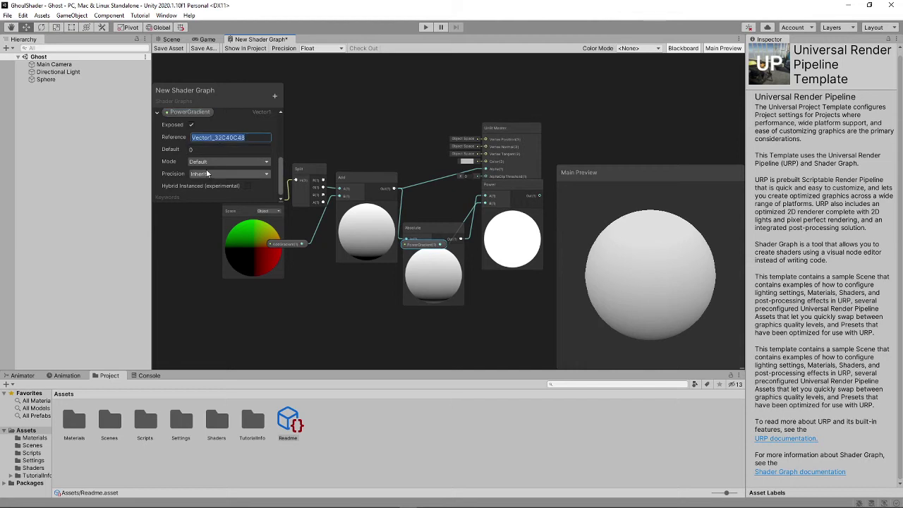
Set PowerGradient's default value to 4 after trying 1 and 3, and move Absolute slightly down
click(211, 149)
text(1)
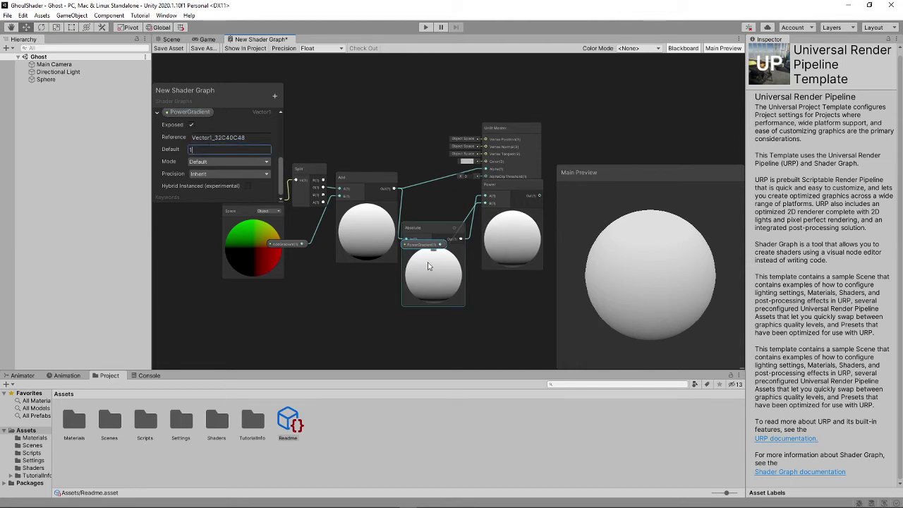
drag(416, 240, 412, 248)
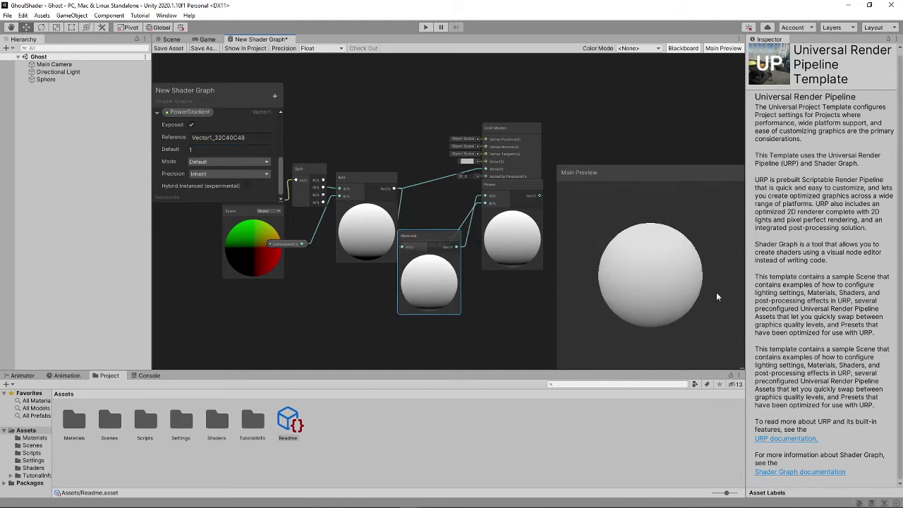
click(210, 150)
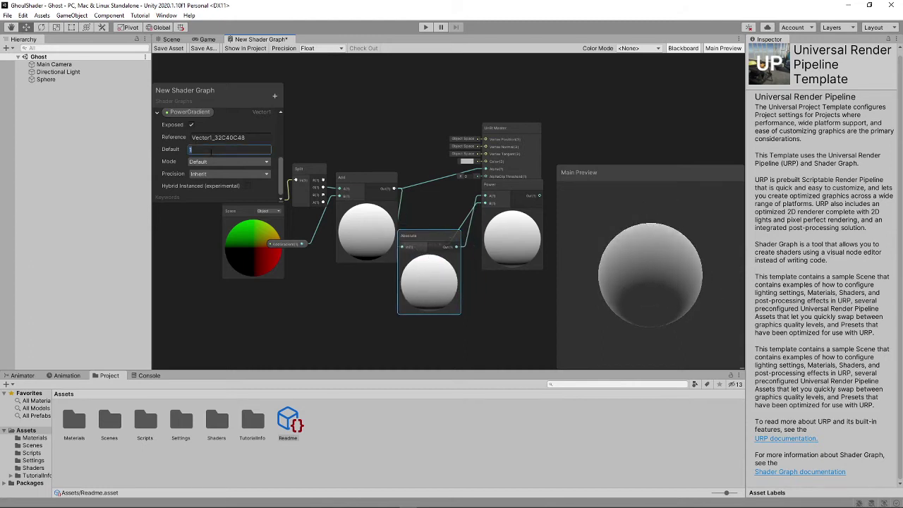
text(3)
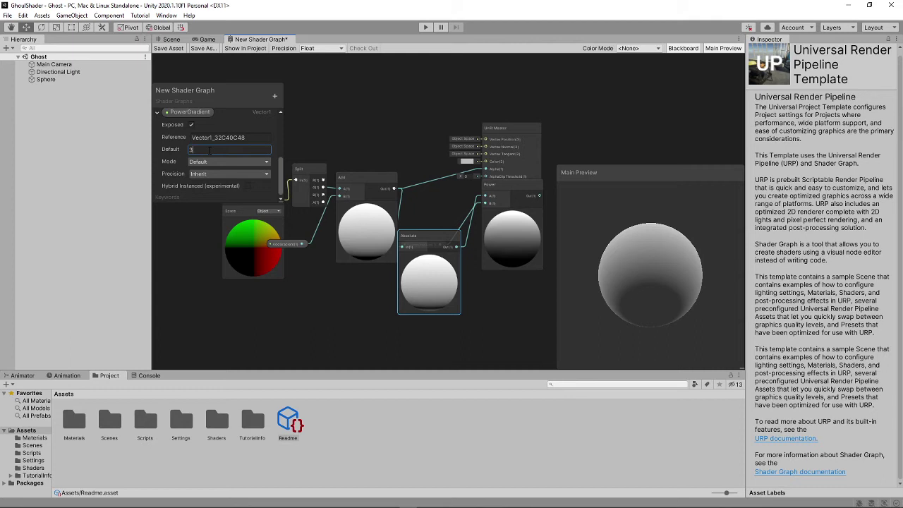
key(BackSpace)
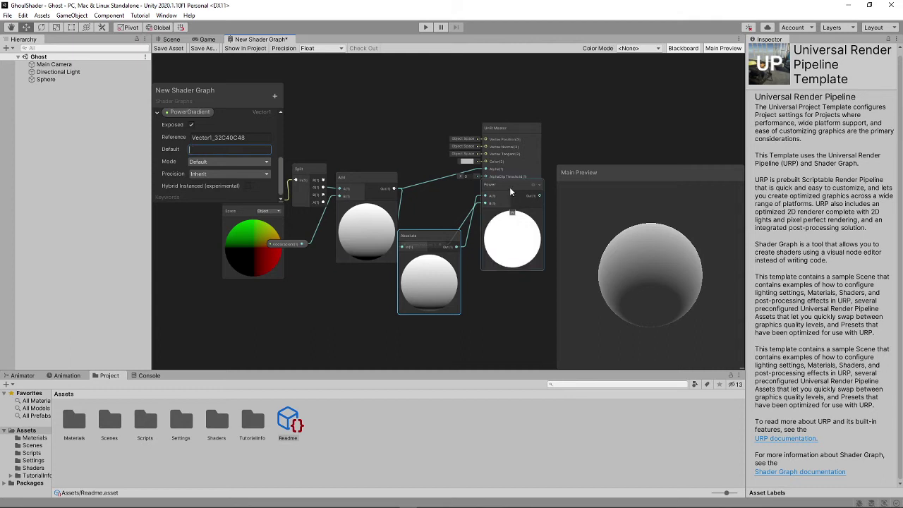
text(4)
text(0)
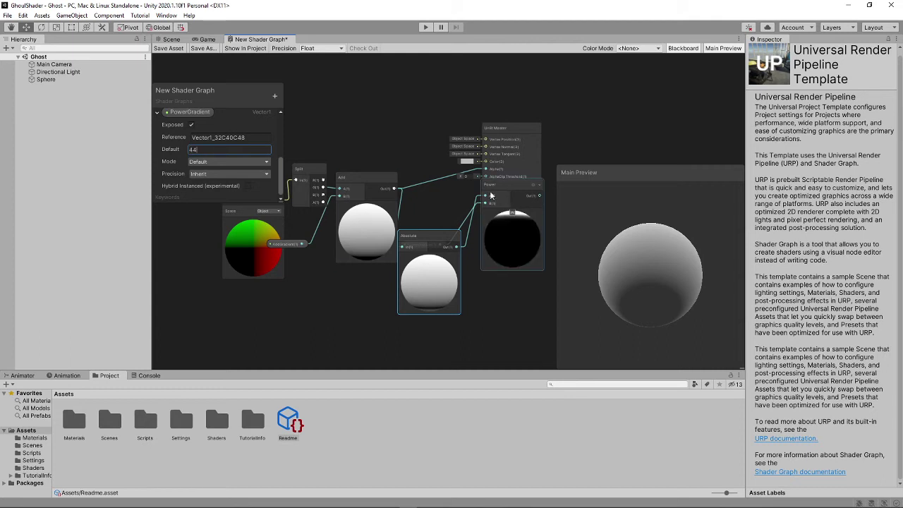
key(BackSpace)
Connect Power's output to Unlit Master's Alpha input and move the Power and Absolute nodes down to clear the overlaps
drag(529, 195, 523, 217)
drag(495, 174, 486, 169)
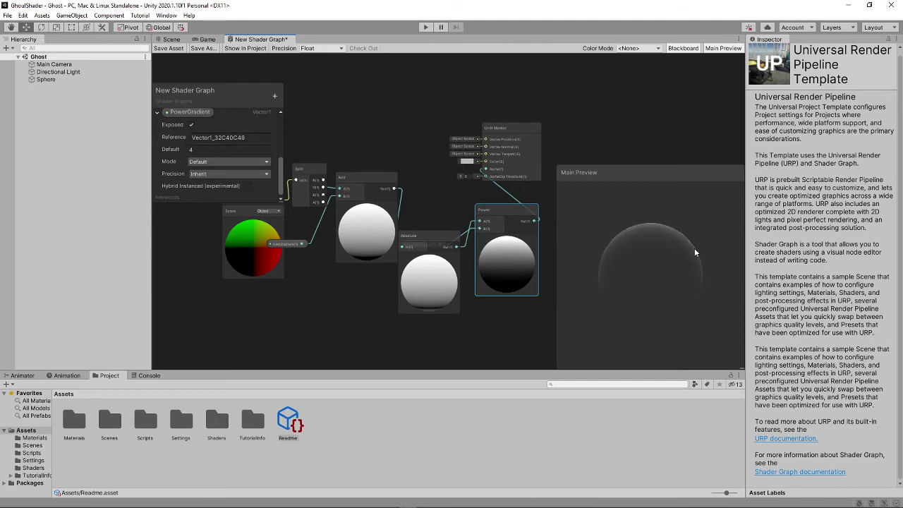
drag(695, 249, 635, 286)
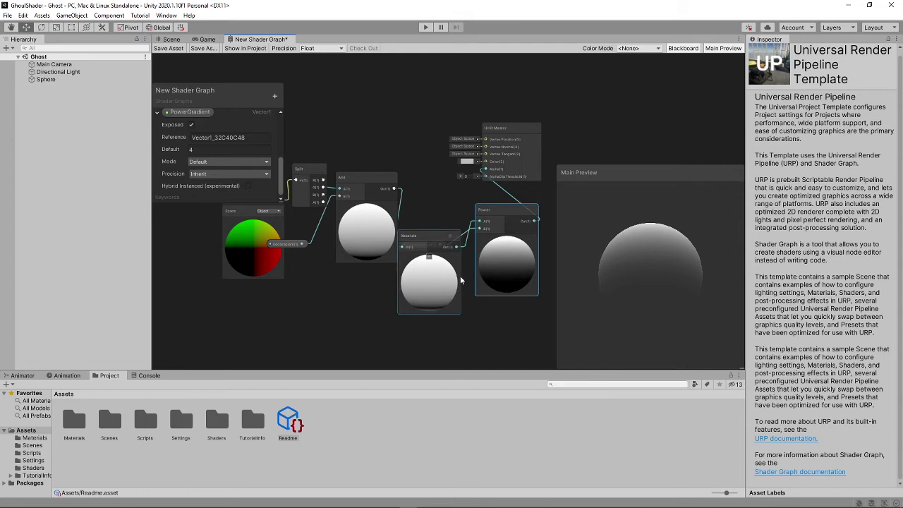
drag(444, 293, 455, 313)
drag(660, 285, 643, 309)
mouse_move(681, 255)
mouse_down()
mouse_move(666, 342)
mouse_move(630, 260)
mouse_move(640, 282)
mouse_move(599, 270)
mouse_move(614, 277)
mouse_move(617, 262)
mouse_move(638, 252)
mouse_move(645, 276)
mouse_move(650, 253)
mouse_move(641, 326)
mouse_move(639, 267)
mouse_move(576, 244)
mouse_move(671, 279)
mouse_move(606, 272)
mouse_move(608, 256)
mouse_move(574, 250)
mouse_move(623, 247)
mouse_up()
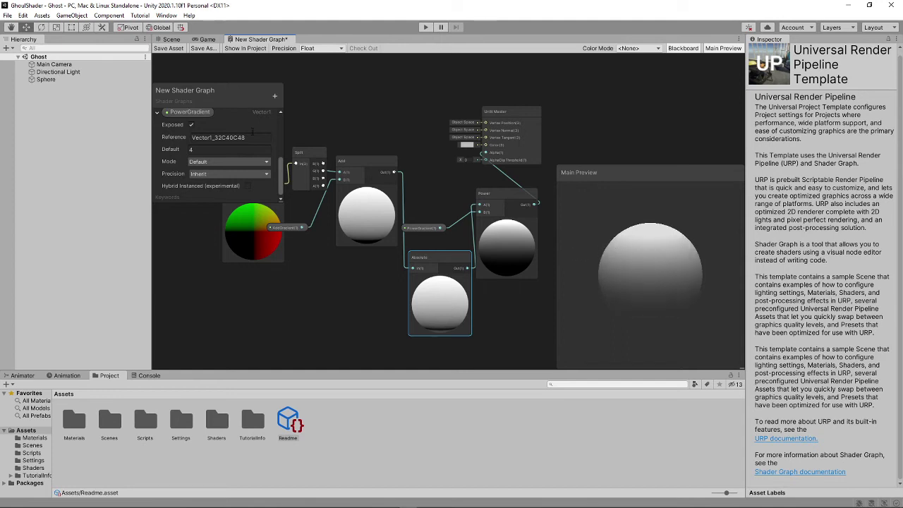
Collapse the two gradient properties and add a Color property named GhostColor to the blackboard
scroll(252, 131, up, 2)
click(156, 168)
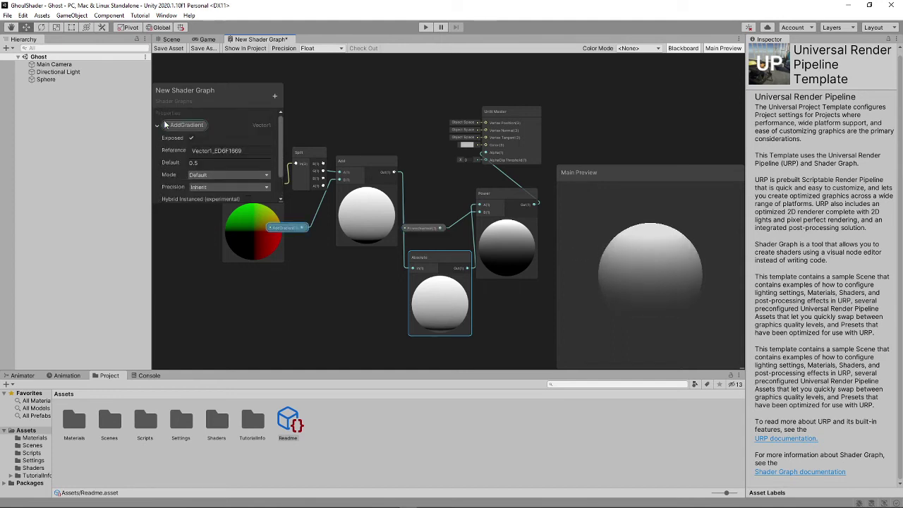
click(156, 125)
click(275, 95)
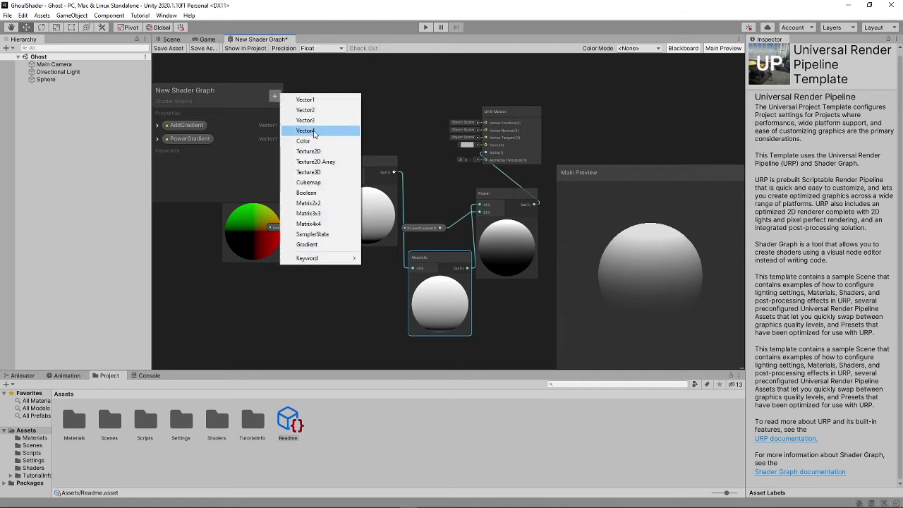
click(337, 150)
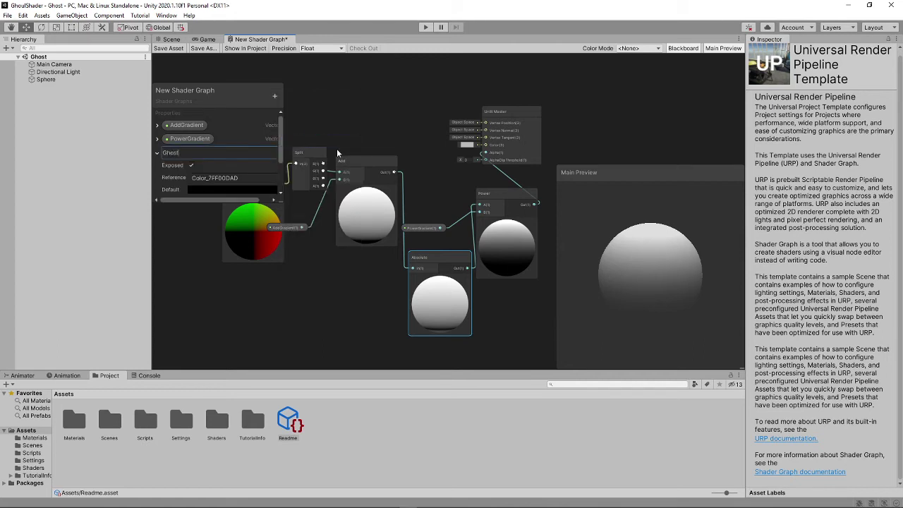
text(GhostColor)
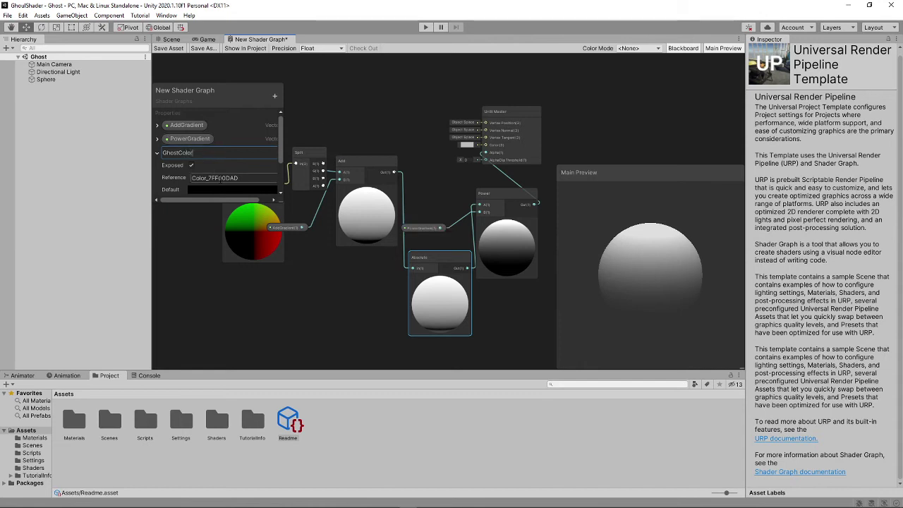
Change the GhostColor property's mode to HDR
scroll(205, 215, down, 1)
scroll(191, 172, down, 1)
drag(199, 168, 201, 166)
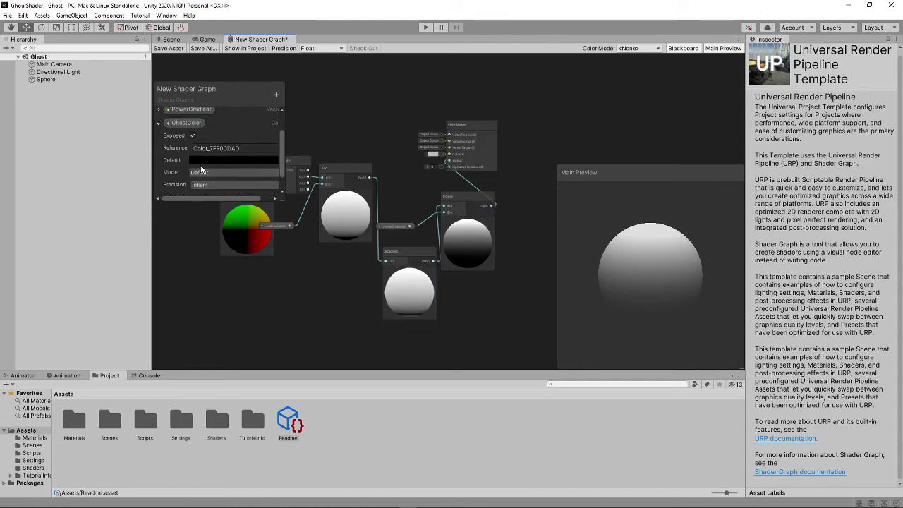
click(204, 172)
click(208, 195)
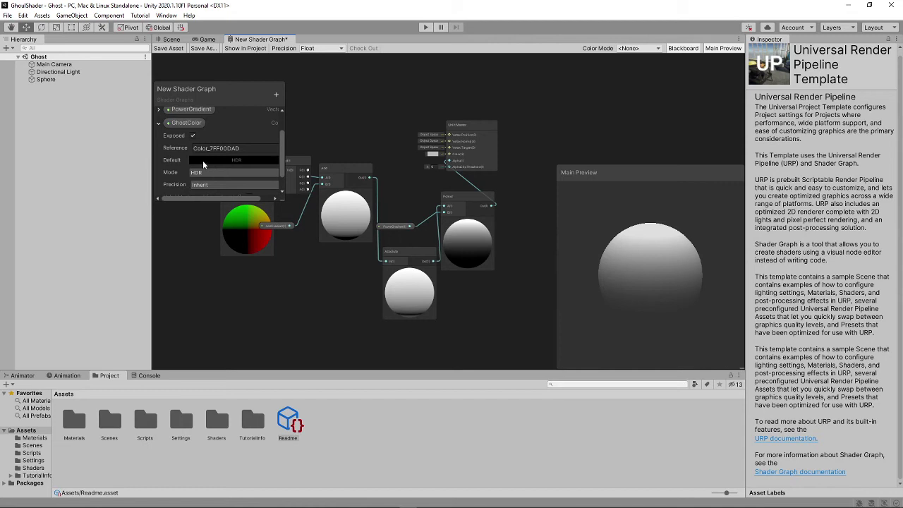
Set GhostColor's default to a fully saturated turquoise (R 0, G 255, B 209) and raise its HDR intensity
click(199, 160)
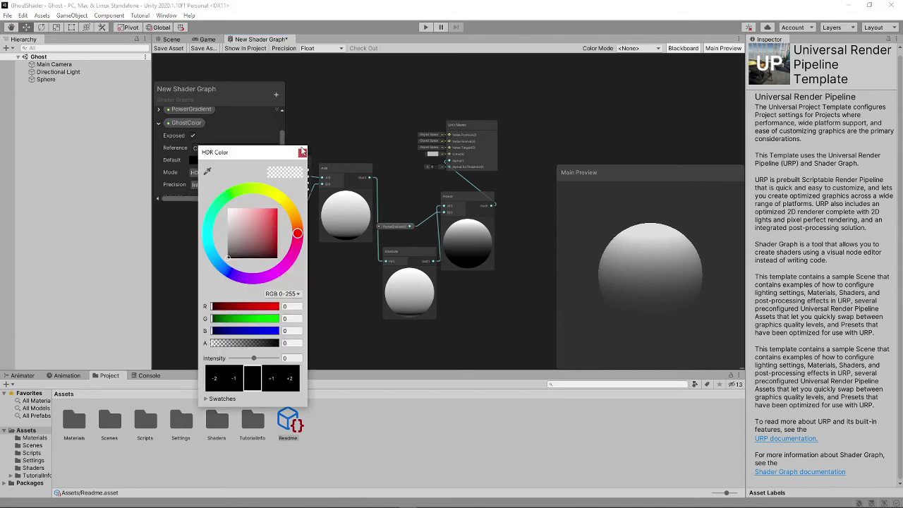
click(210, 231)
drag(276, 248, 301, 194)
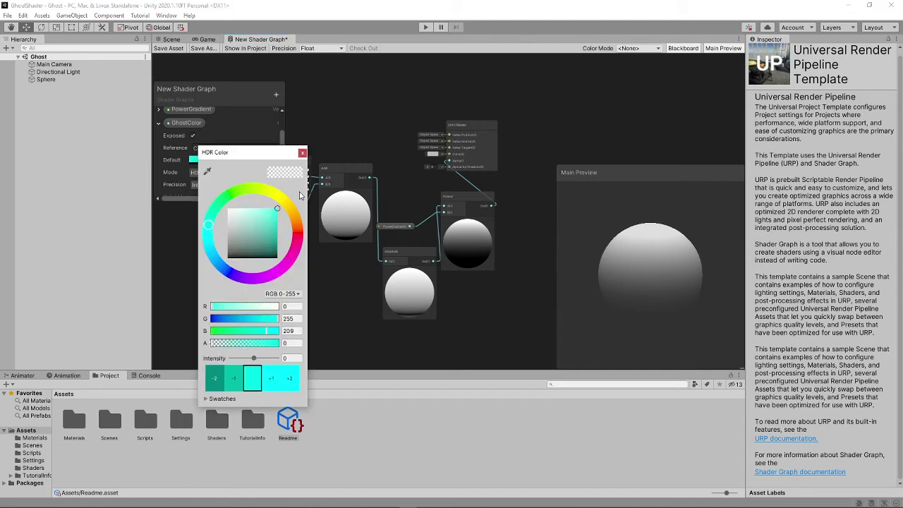
click(270, 375)
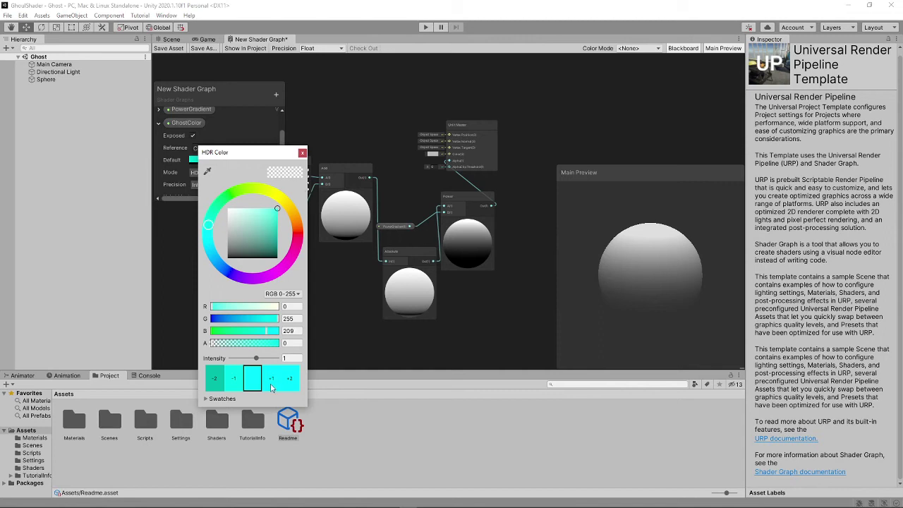
click(271, 384)
click(301, 152)
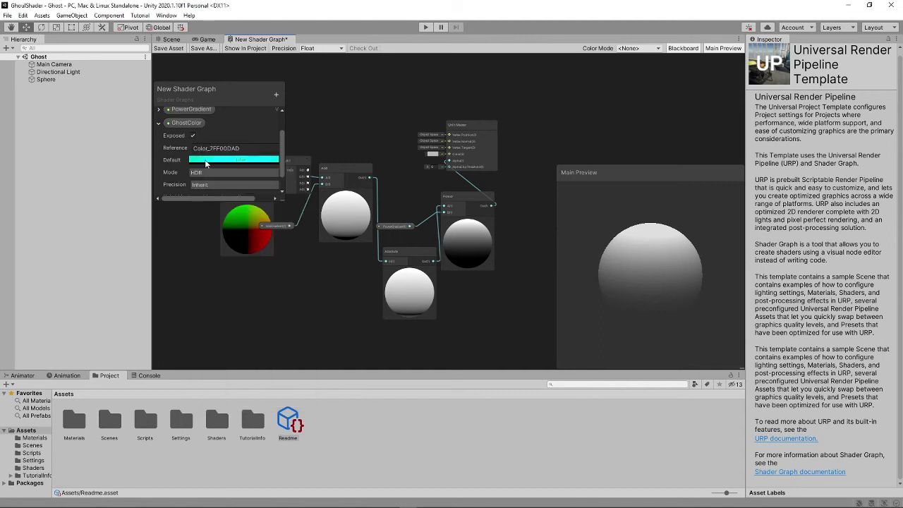
Place GhostColor in the graph linked to Unlit Master's Color input, and save the shader graph asset
drag(186, 124, 451, 154)
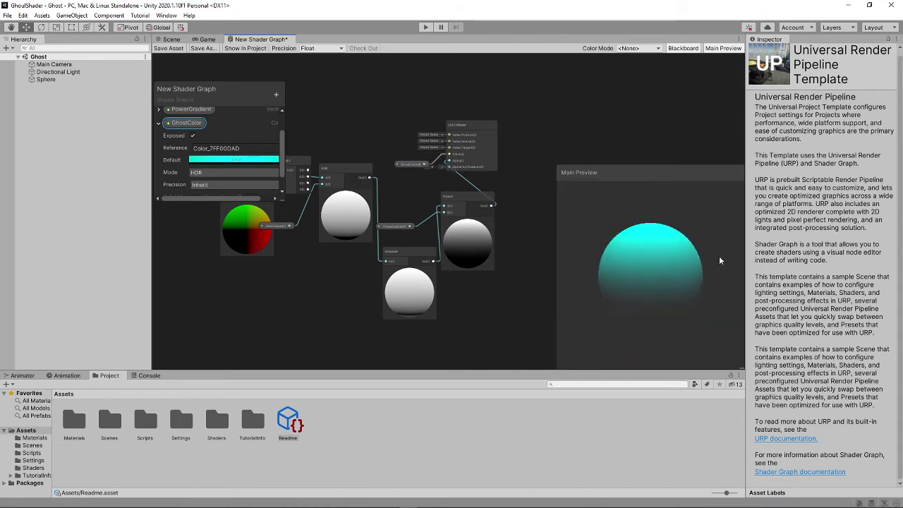
scroll(451, 226, down, 4)
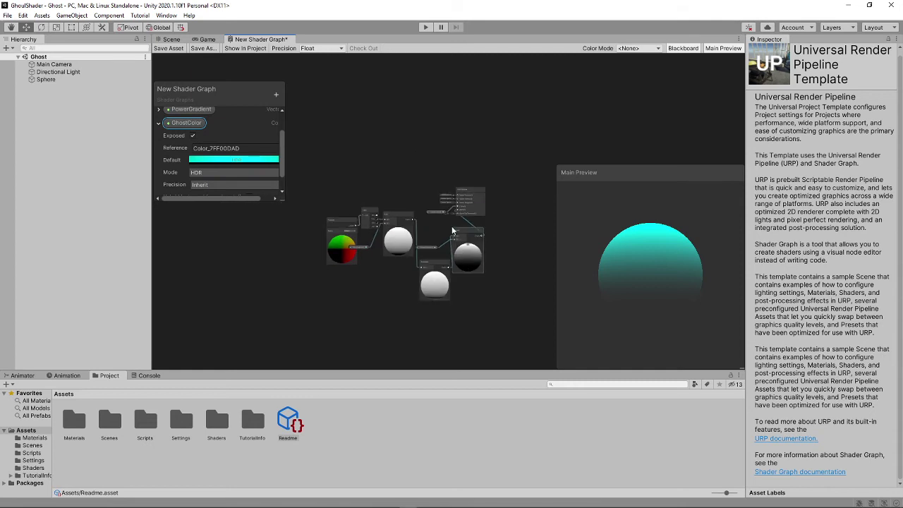
scroll(487, 225, up, 3)
scroll(487, 226, up, 3)
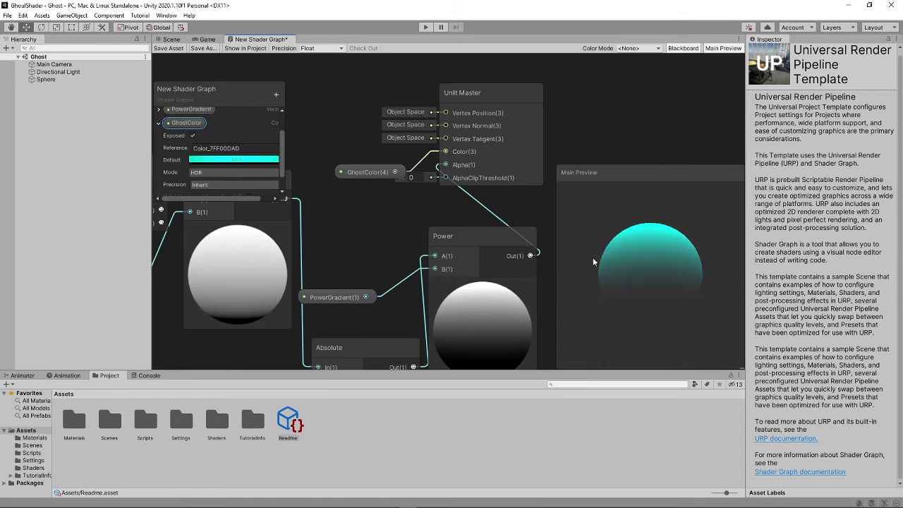
scroll(250, 141, down, 1)
click(179, 48)
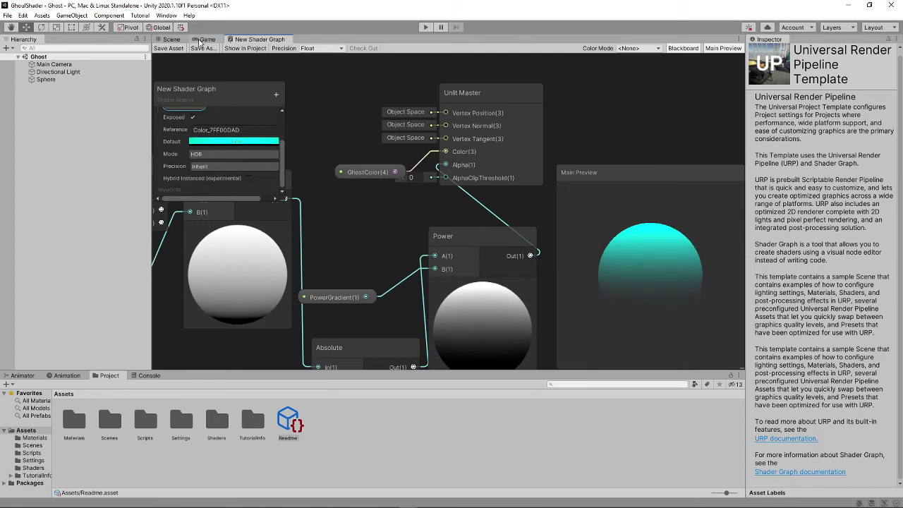
Switch to the Game view and create a new material named GhoulMaterial in the Materials folder
click(205, 40)
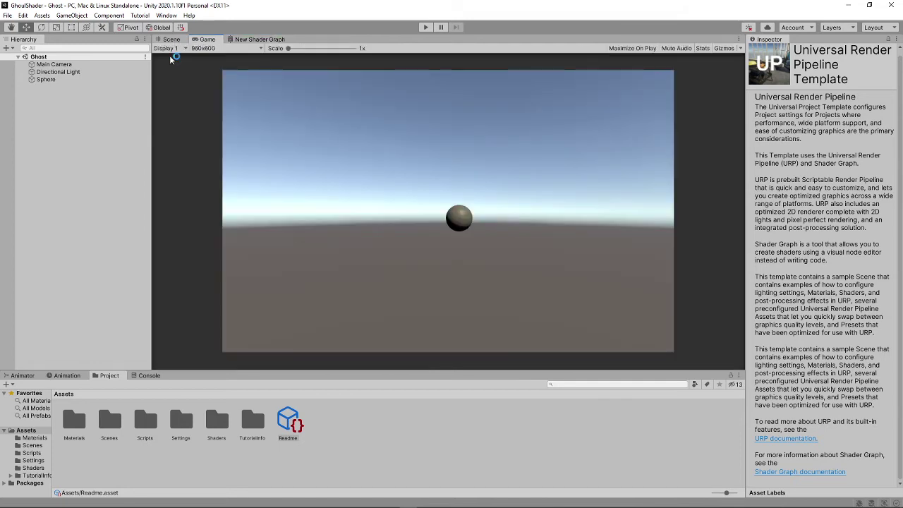
double_click(83, 436)
right_click(151, 430)
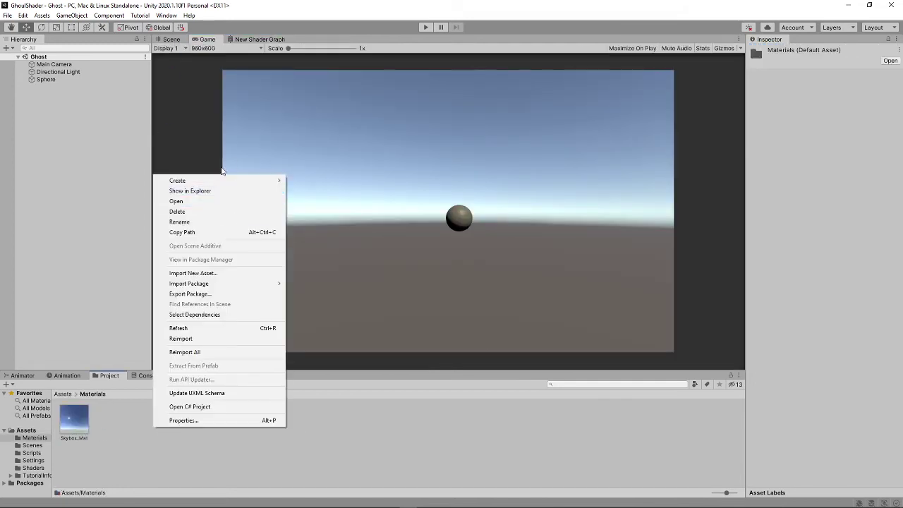
mouse_move(219, 182)
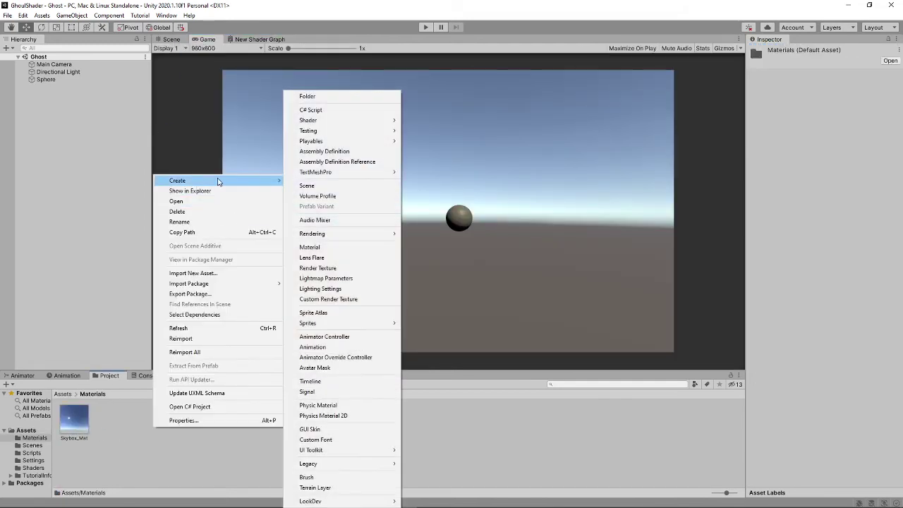
click(318, 248)
key(BackSpace)
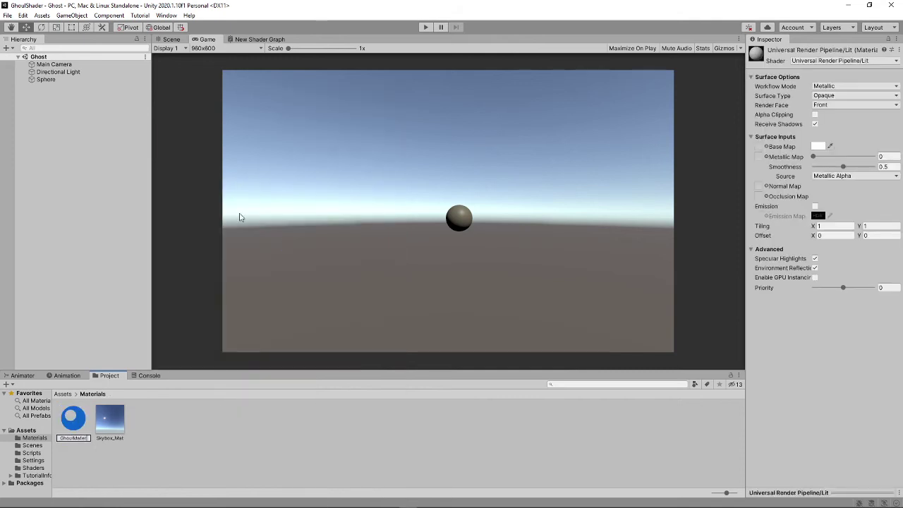
text(GhoulMaterial)
key(Return)
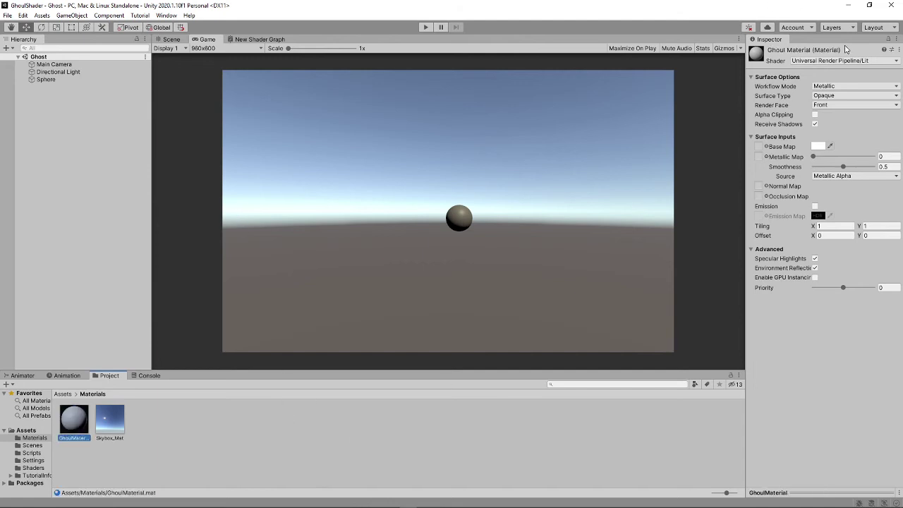
Set GhoulMaterial's shader to New Shader Graph from the Shader Graphs group
click(829, 62)
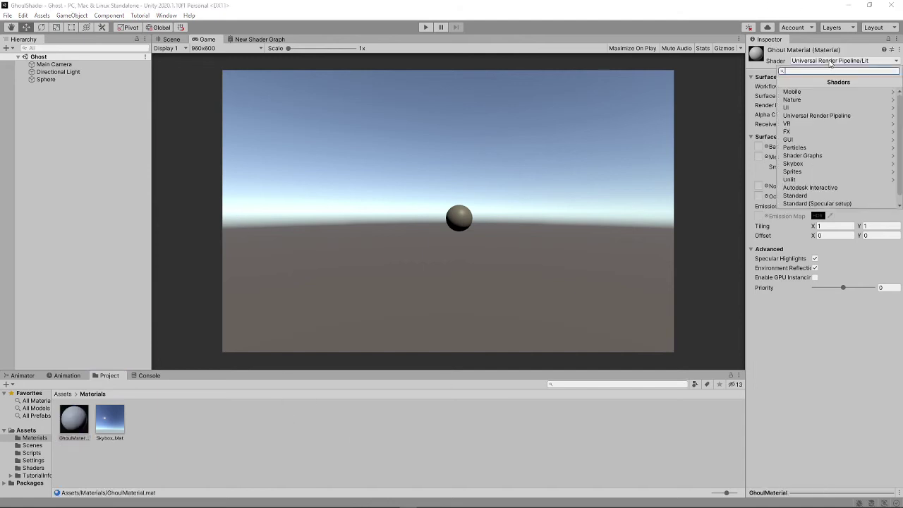
click(803, 155)
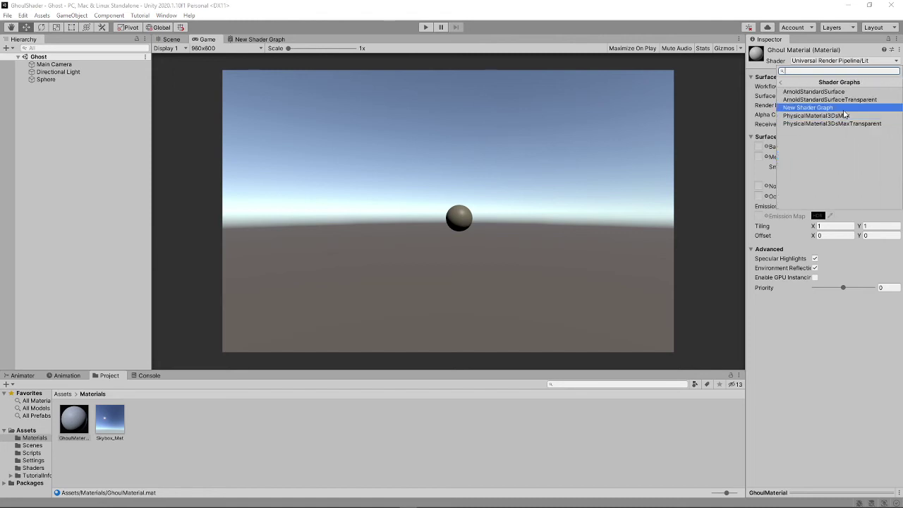
click(842, 108)
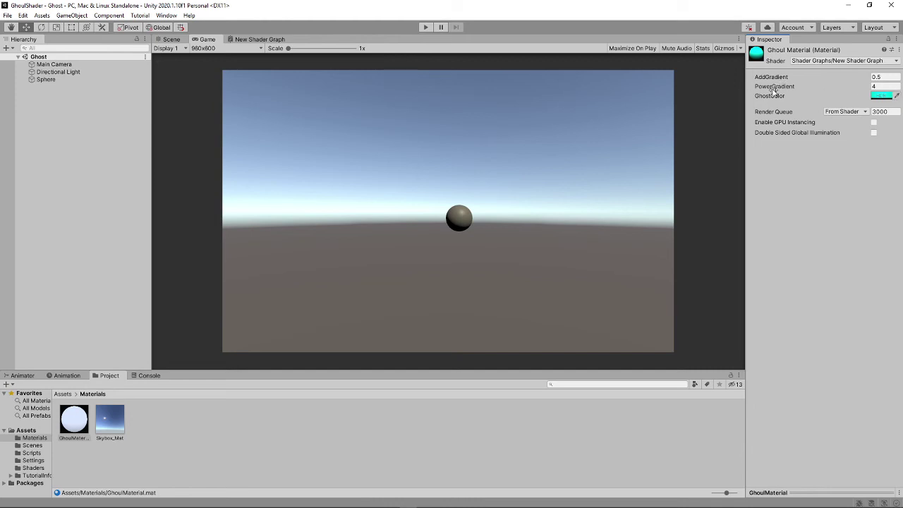
Apply GhoulMaterial to the sphere in the Scene view, and lower the sphere to Y -0.42 while viewing it in the Game view
click(171, 39)
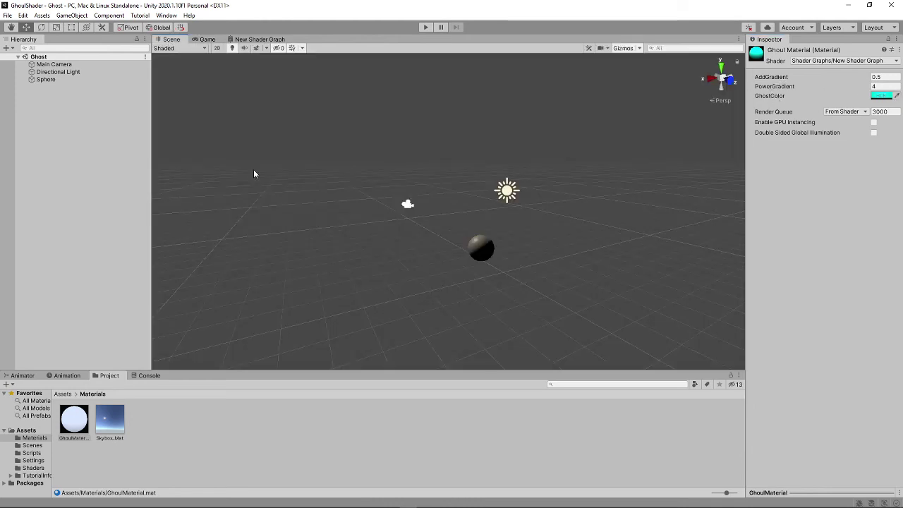
drag(79, 422, 490, 255)
click(485, 245)
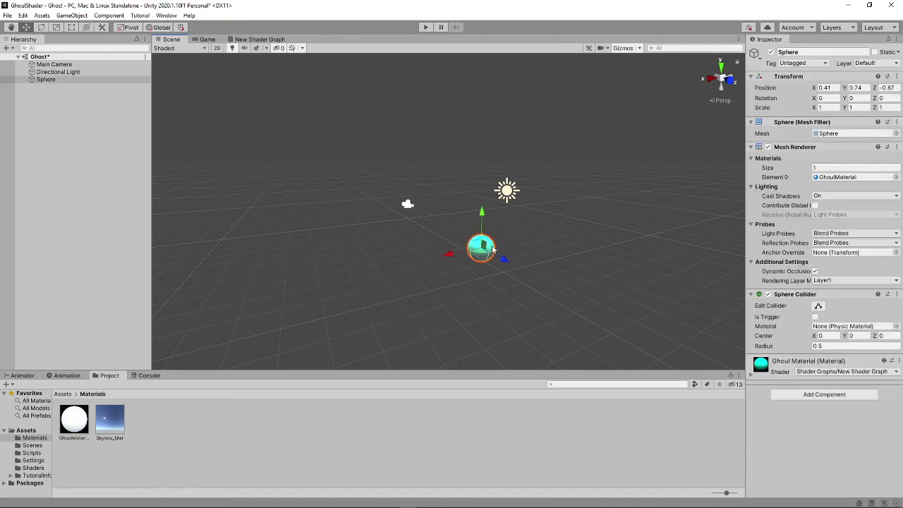
click(207, 39)
drag(844, 88, 820, 69)
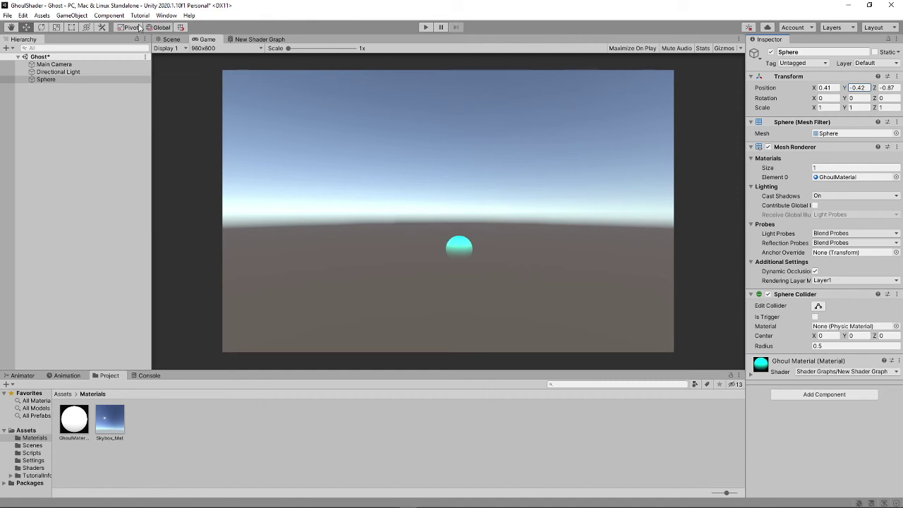
Frame the sphere in the Scene view and examine its ghost gradient at different distances
click(171, 39)
key(f)
scroll(465, 246, up, 5)
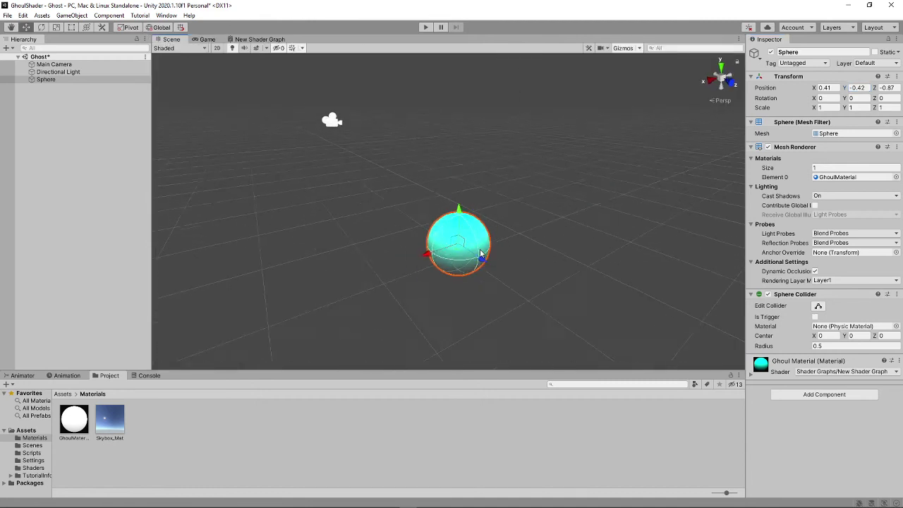
scroll(430, 244, down, 4)
scroll(430, 239, down, 3)
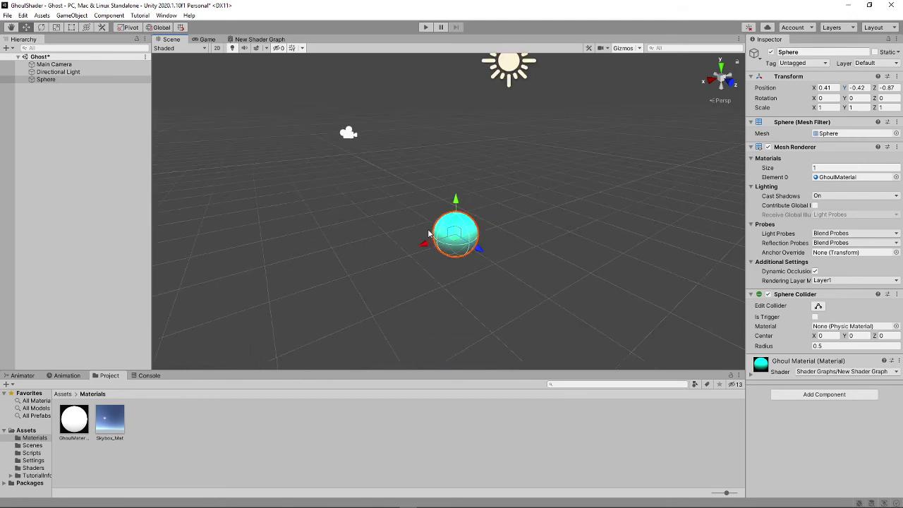
right_drag(427, 236, 393, 311)
scroll(396, 308, down, 5)
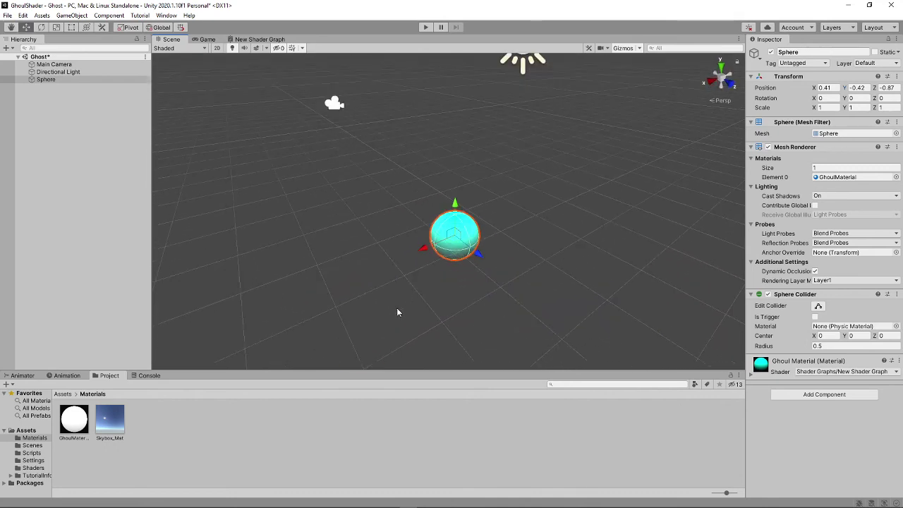
scroll(412, 289, up, 5)
scroll(412, 289, down, 6)
scroll(413, 274, down, 2)
scroll(413, 277, up, 2)
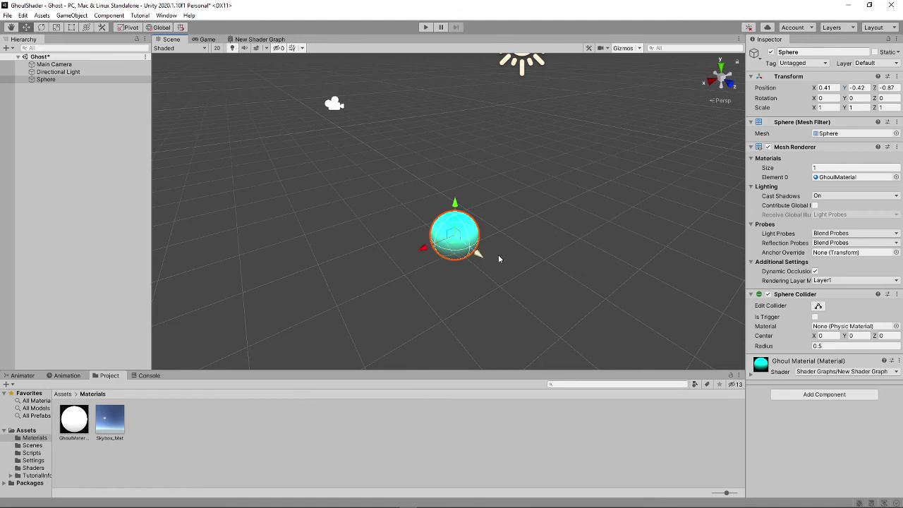
Raise the sphere along its vertical axis in the Scene view to about Y 0.6
right_drag(499, 259, 439, 278)
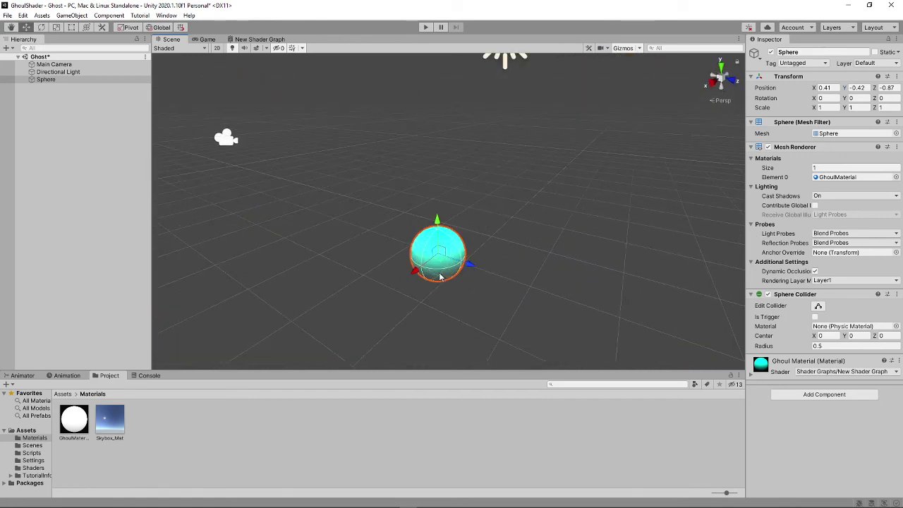
scroll(438, 277, up, 2)
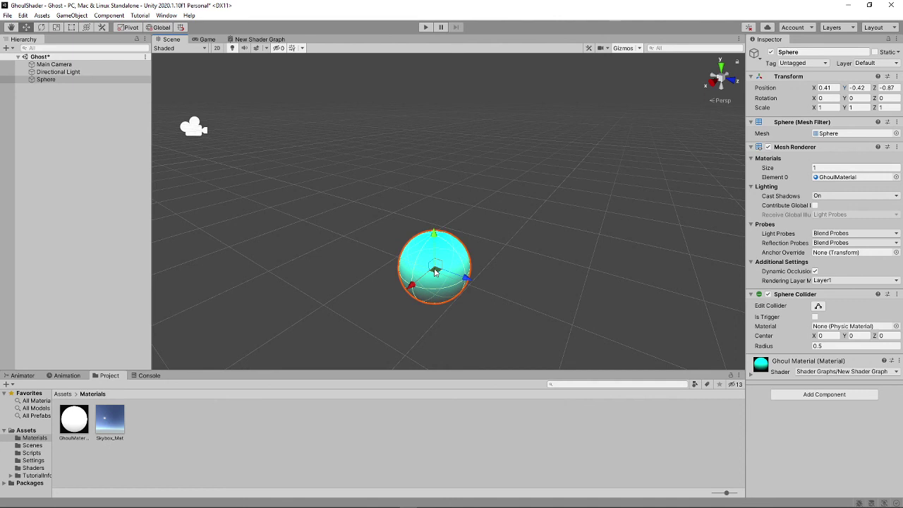
drag(435, 242, 425, 182)
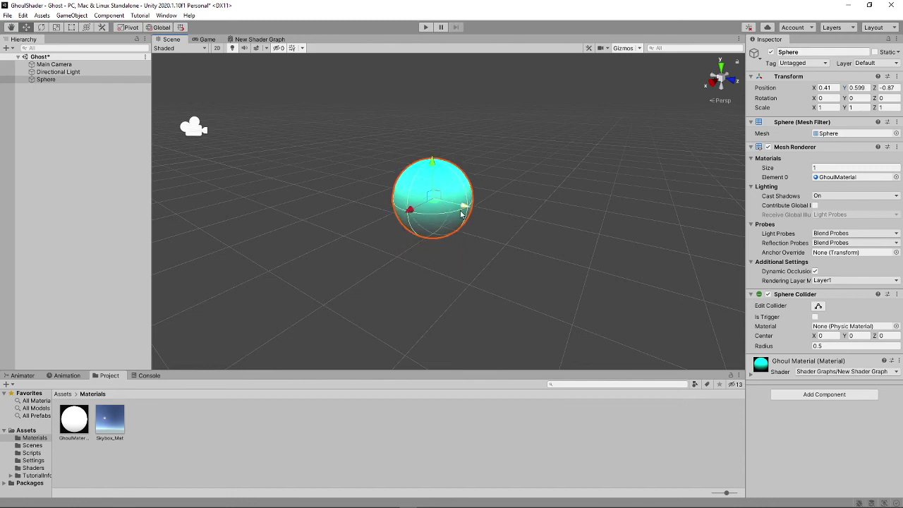
Examine the raised sphere's transparency fade from several angles and distances in the Scene view
scroll(460, 210, up, 3)
scroll(462, 213, up, 2)
scroll(462, 214, down, 8)
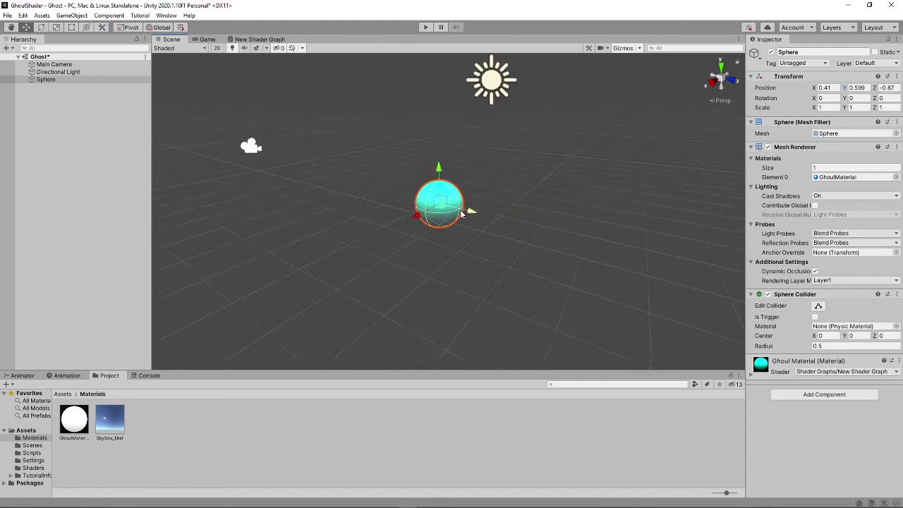
right_drag(462, 211, 450, 160)
scroll(450, 160, up, 3)
key(f)
scroll(489, 275, down, 4)
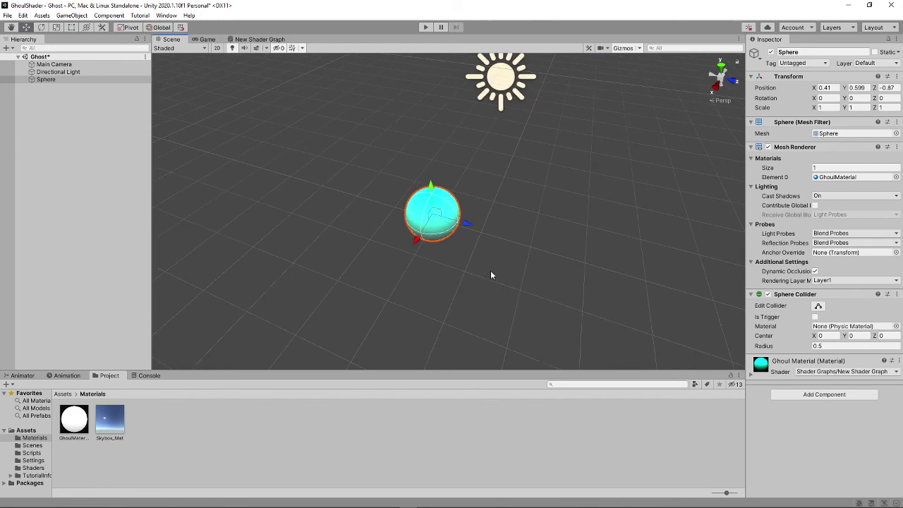
scroll(466, 257, down, 3)
scroll(503, 237, up, 8)
right_drag(466, 256, 386, 241)
scroll(308, 229, down, 4)
scroll(418, 271, up, 3)
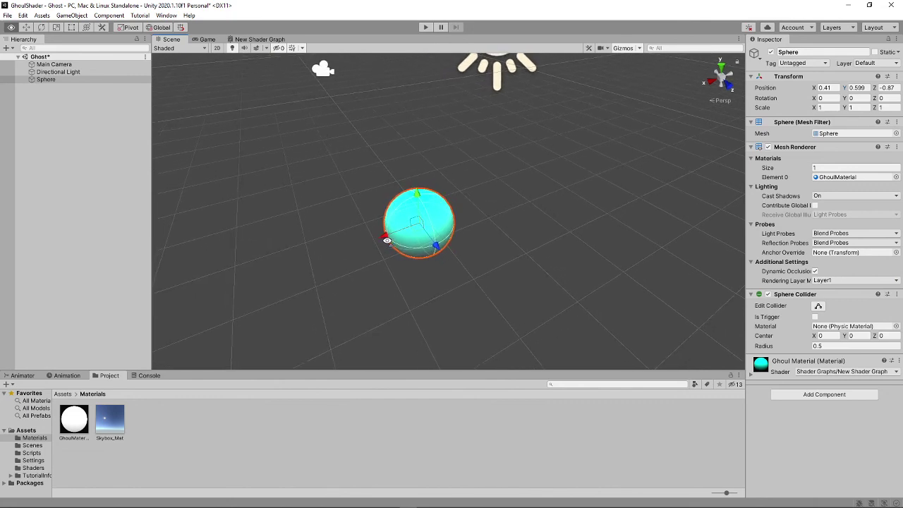
right_drag(387, 241, 442, 216)
scroll(442, 216, up, 3)
scroll(512, 217, down, 3)
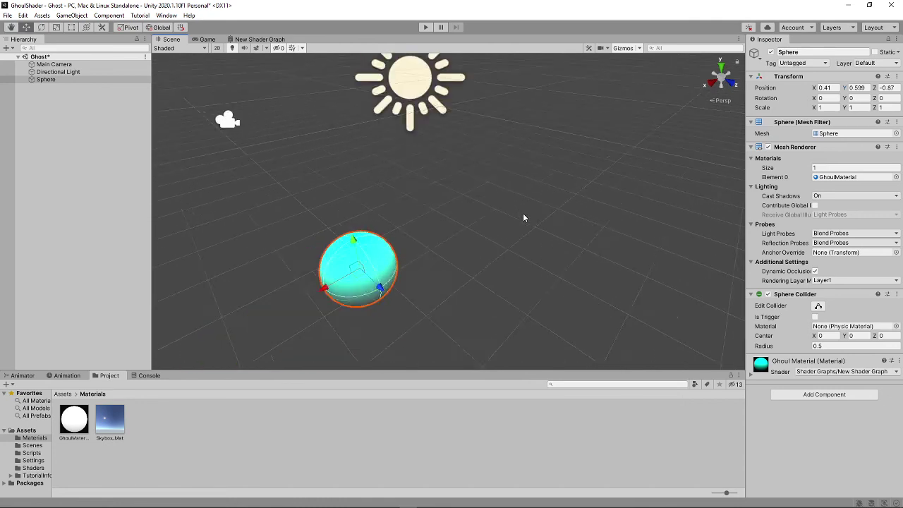
scroll(525, 208, up, 1)
scroll(526, 200, down, 1)
scroll(526, 200, up, 1)
right_drag(526, 203, 441, 223)
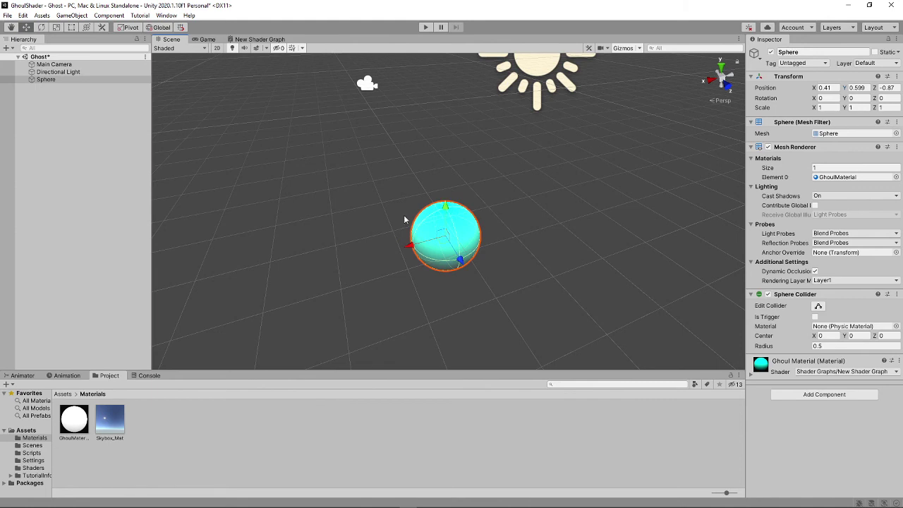
scroll(401, 229, up, 2)
scroll(402, 244, down, 2)
scroll(401, 243, up, 1)
Switch to the Game view and shift the sphere sideways to X 0.76
click(207, 38)
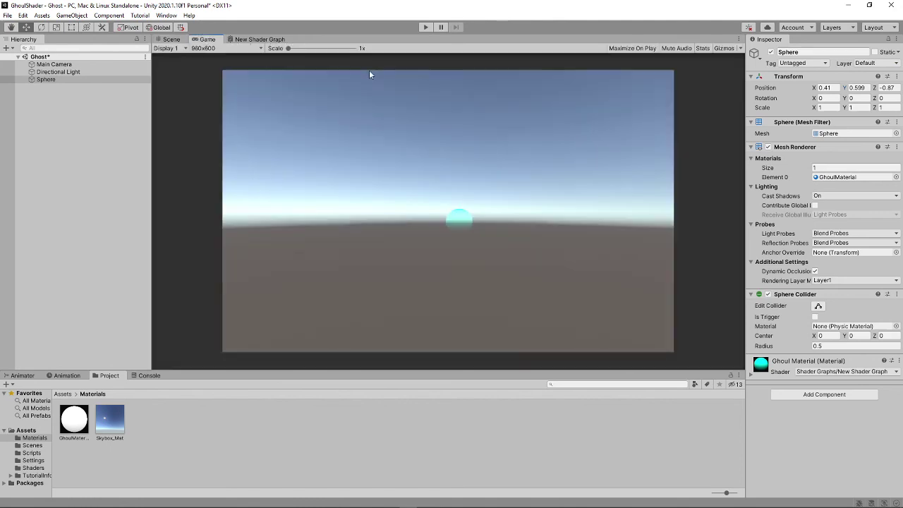
drag(815, 88, 827, 156)
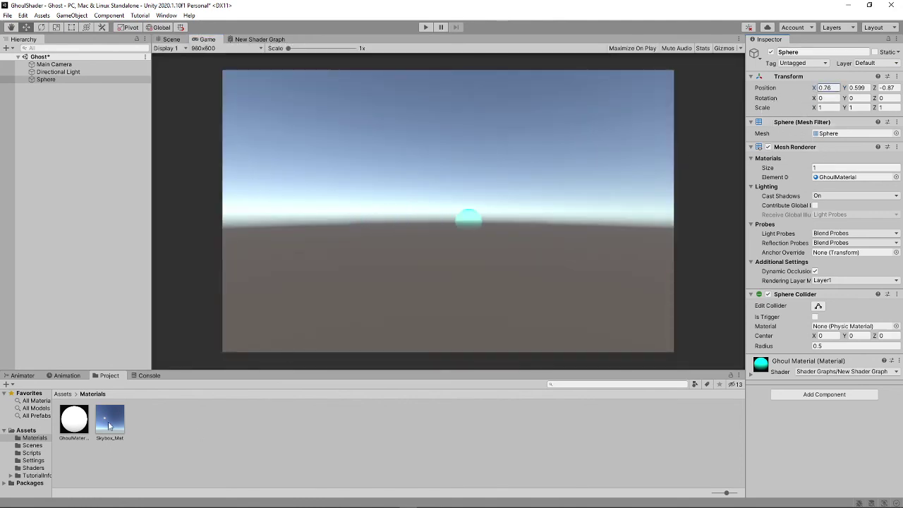
Set GhoulMaterial's PowerGradient to 2
click(74, 423)
click(879, 85)
text(4)
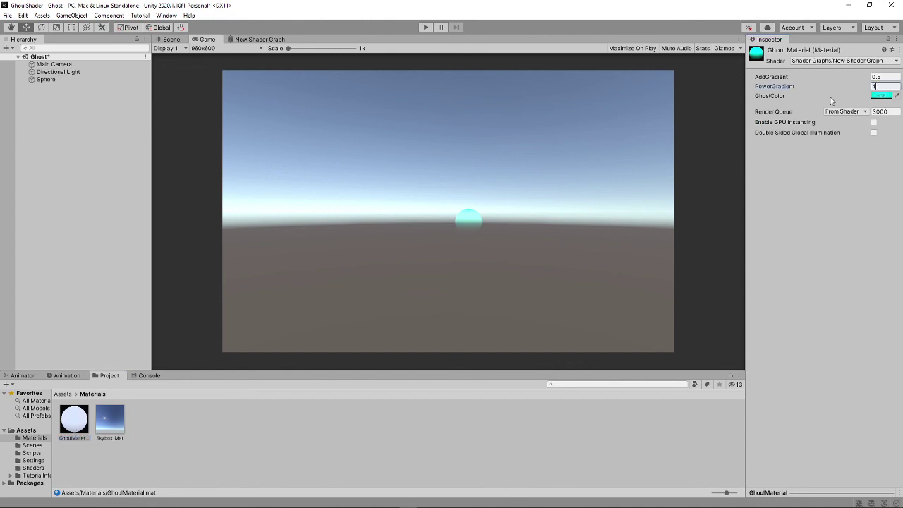
key(BackSpace)
text(2)
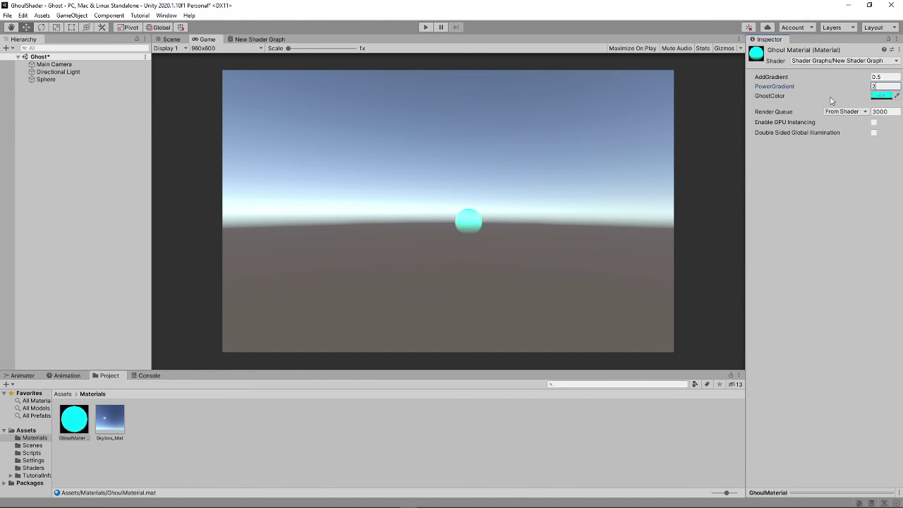
Set GhoulMaterial's AddGradient to 0.2
click(884, 75)
text(02)
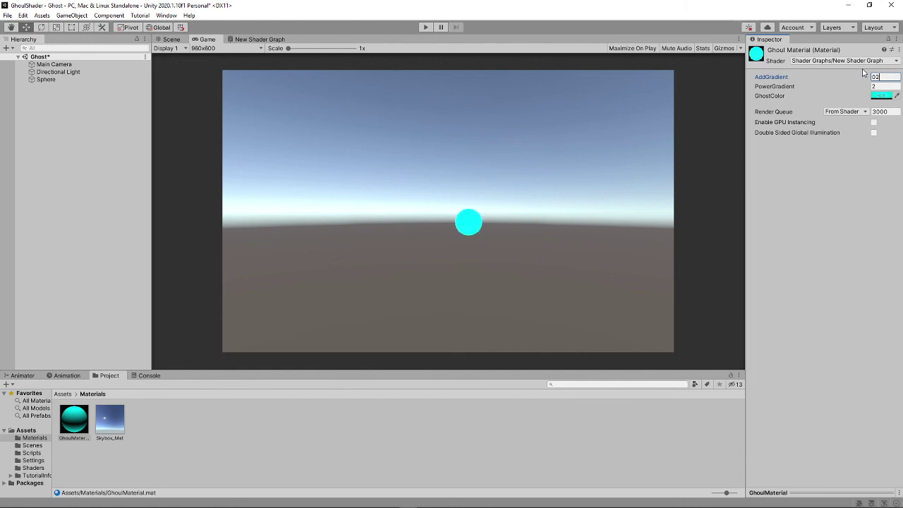
key(BackSpace)
key(BackSpace)
text(0.2)
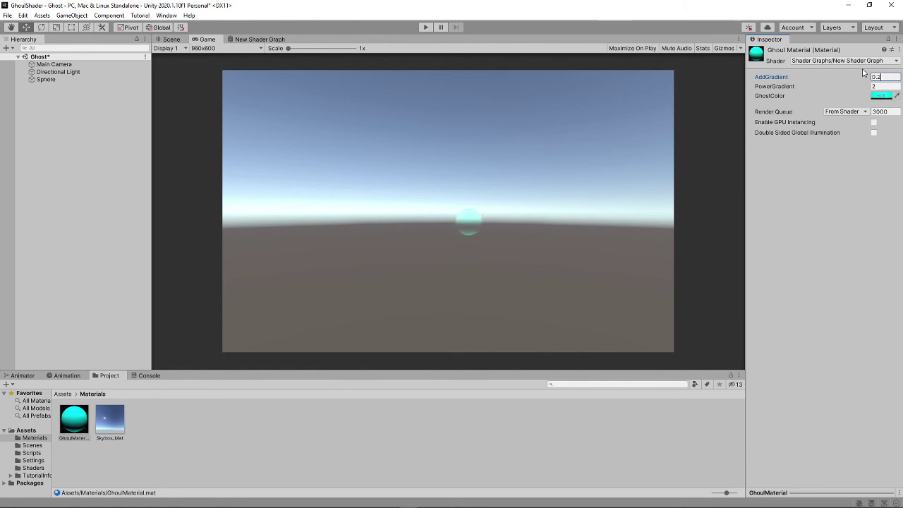
Raise the sphere to Y 1.79 in the Scene view, and lower it to Y -0.84 while viewing it in the Game view
click(172, 38)
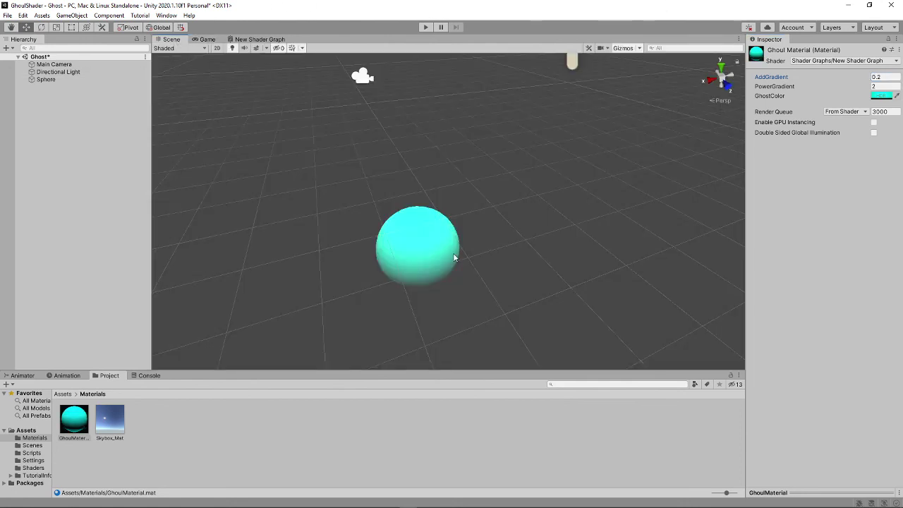
click(408, 223)
drag(408, 223, 413, 141)
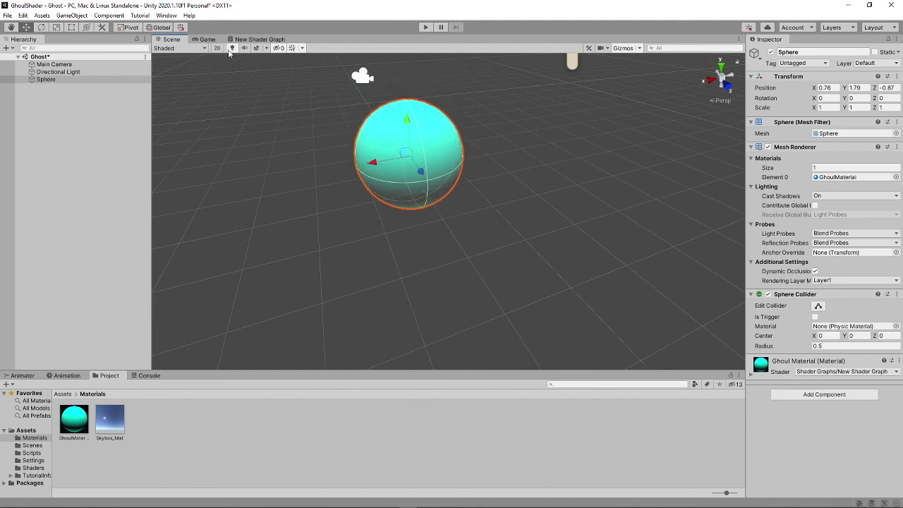
click(204, 39)
drag(844, 88, 680, 91)
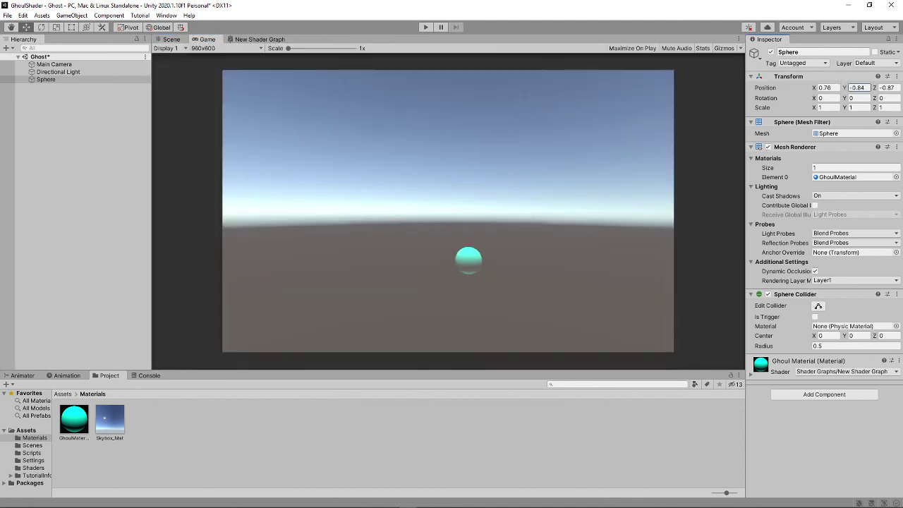